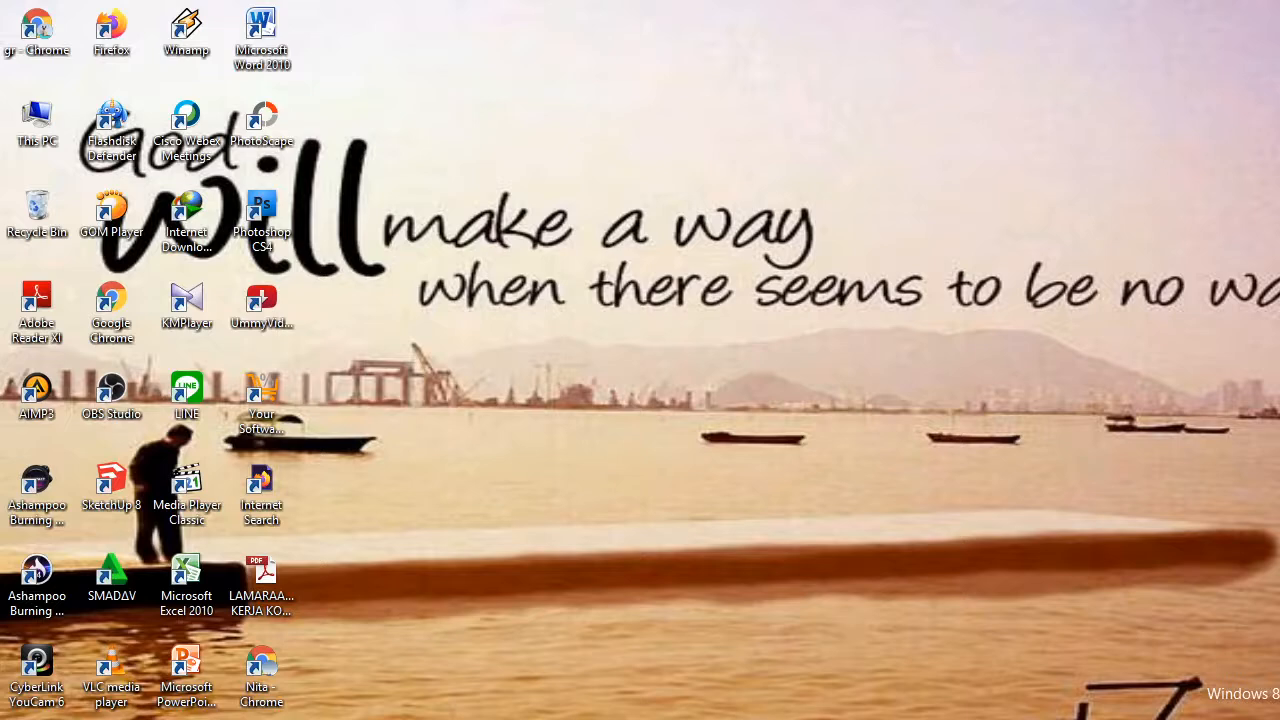
Start Microsoft Word 2010 with a blank document and dismiss the Office activation wizard.
double_click(285, 72)
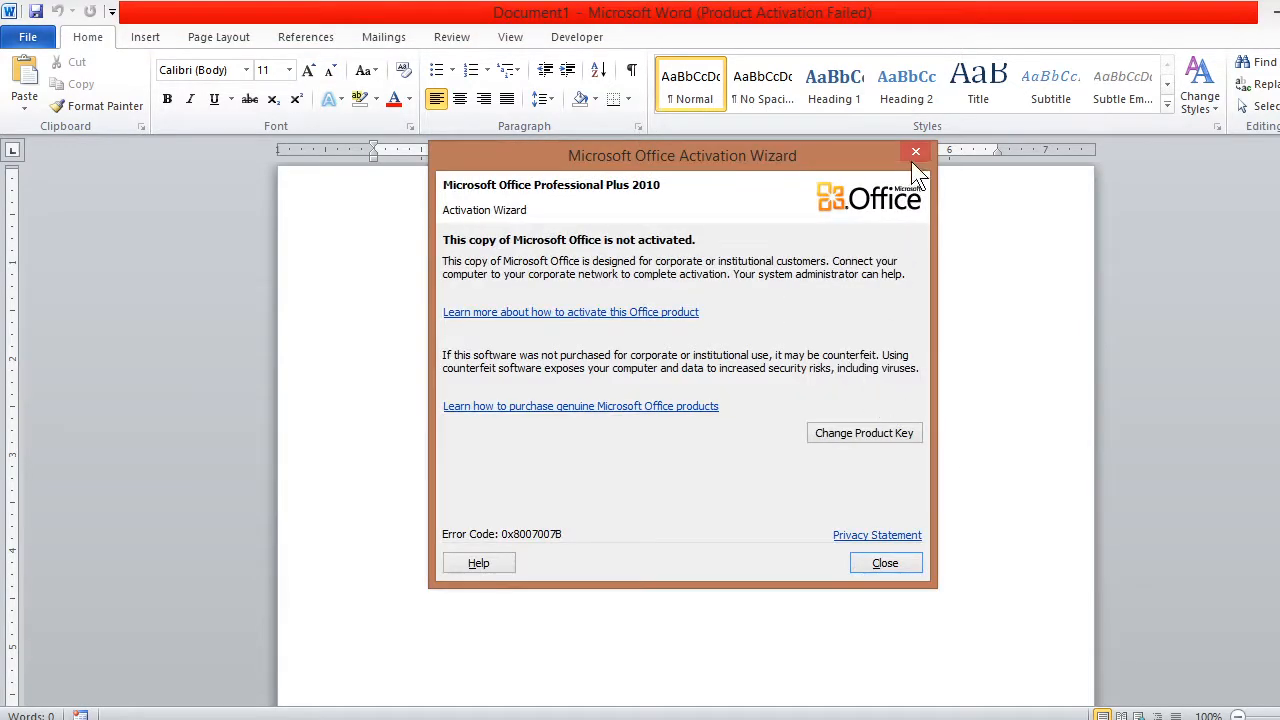
left_click(915, 153)
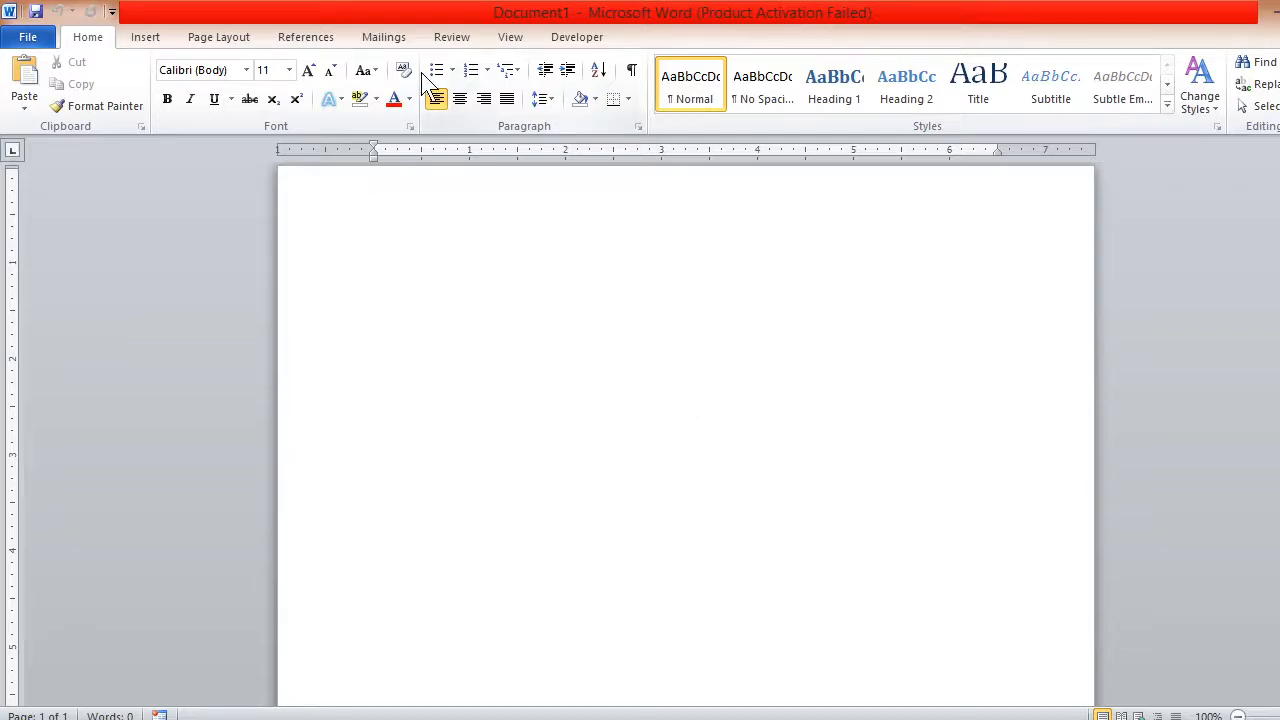
Insert the built-in Alphabet header and replace its document title placeholder with KUMPULAN PUISI.
left_click(148, 37)
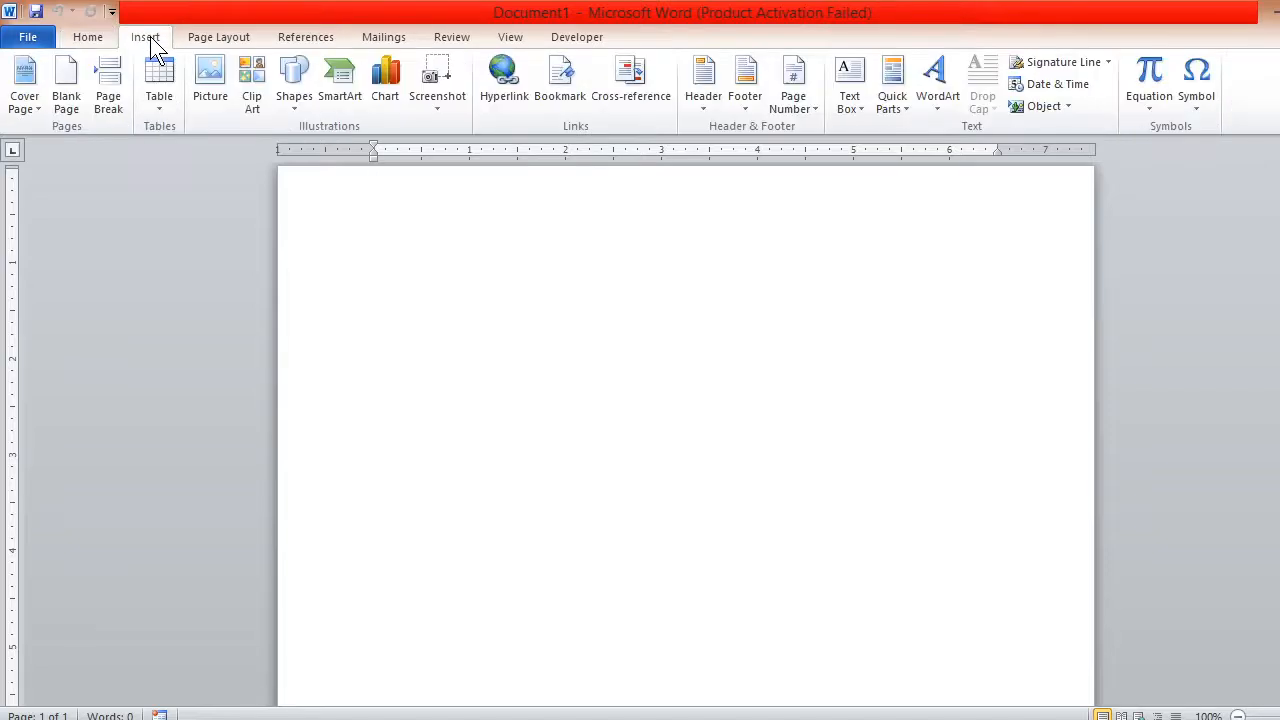
left_click(718, 101)
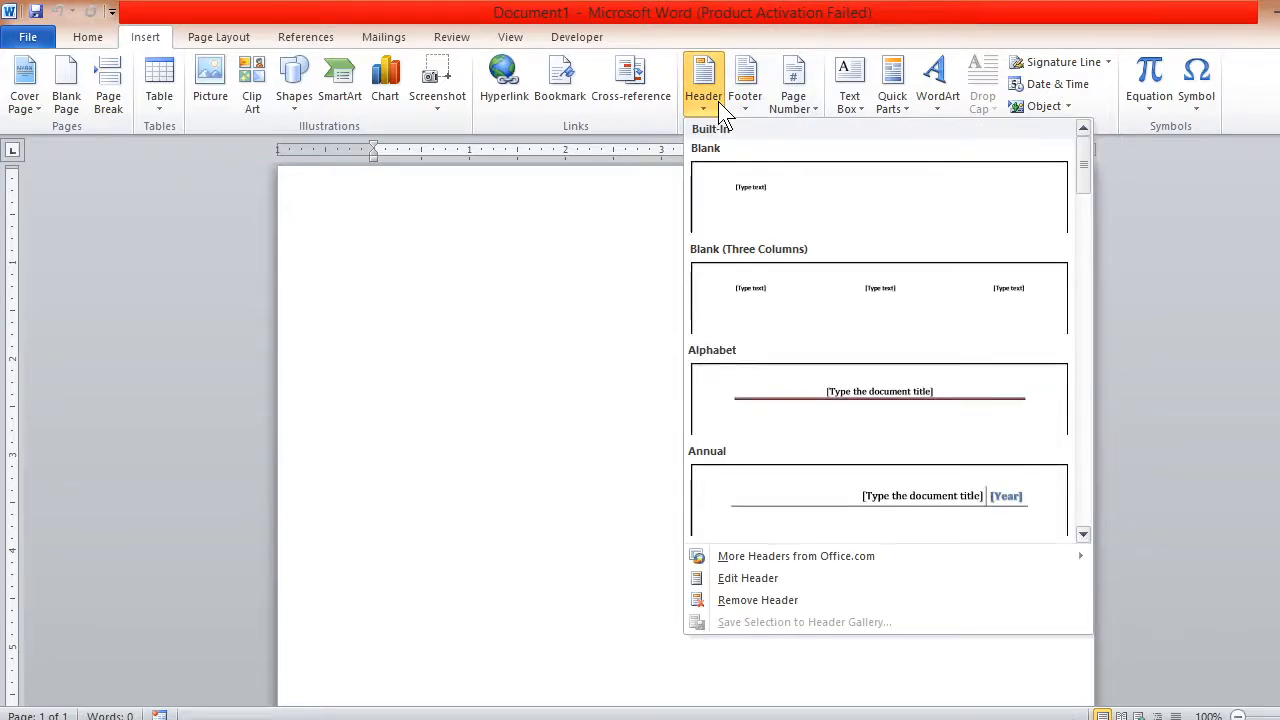
left_click(906, 380)
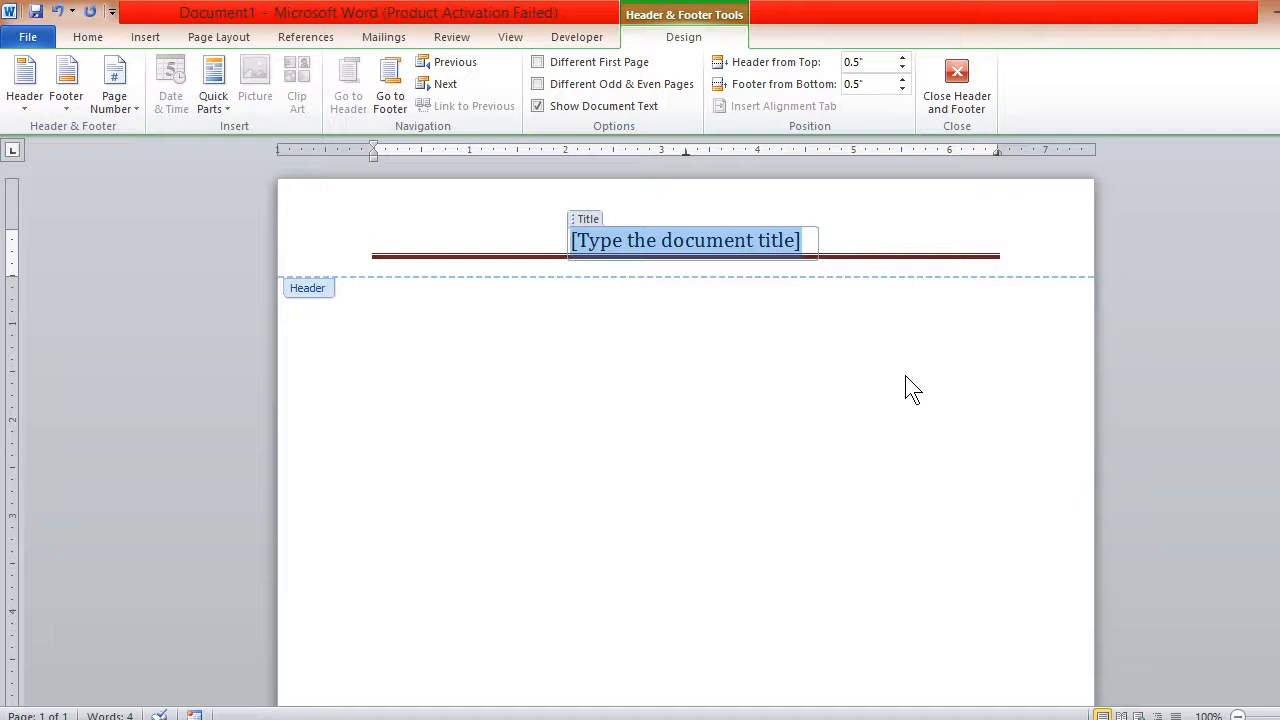
key("Delete")
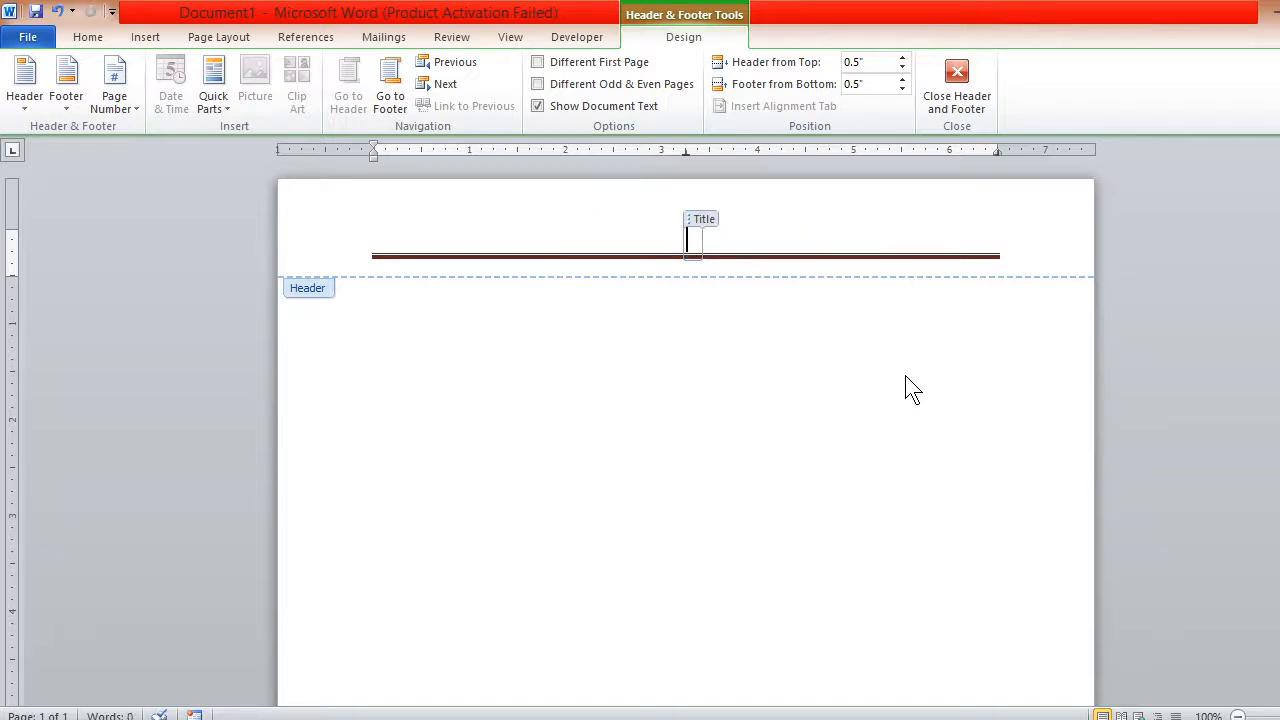
type("KUMP")
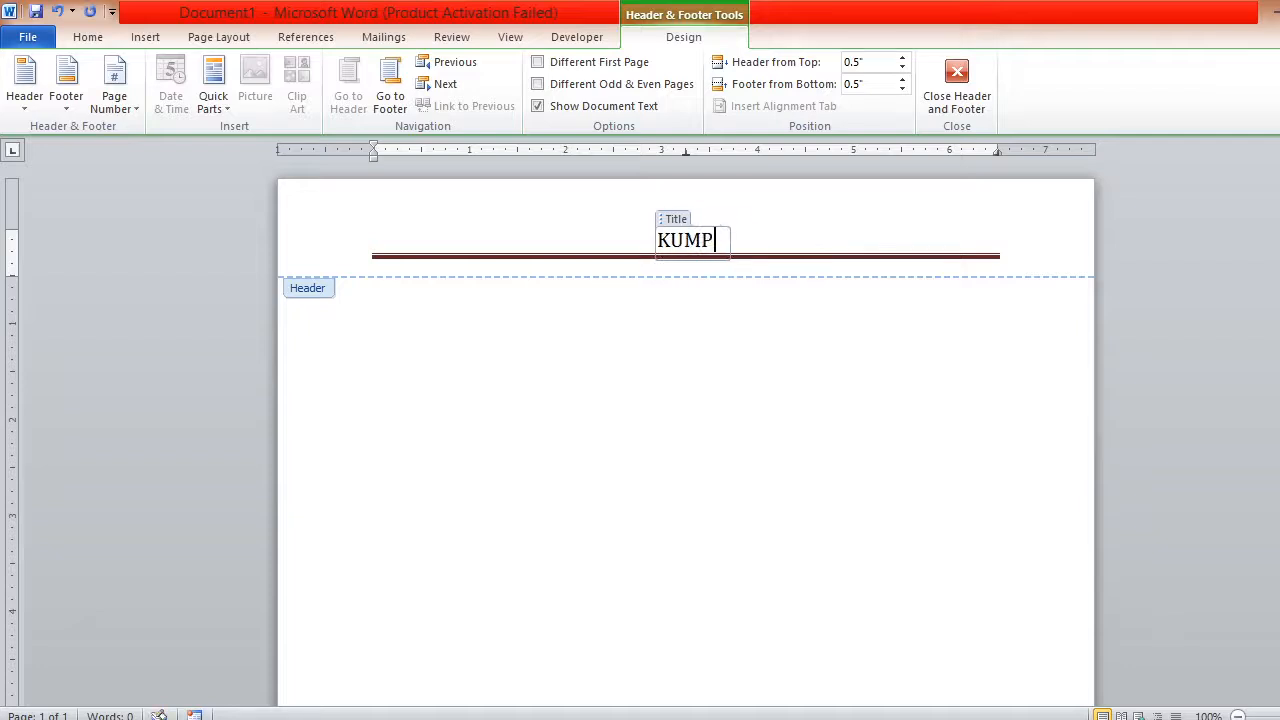
type("ULAN ")
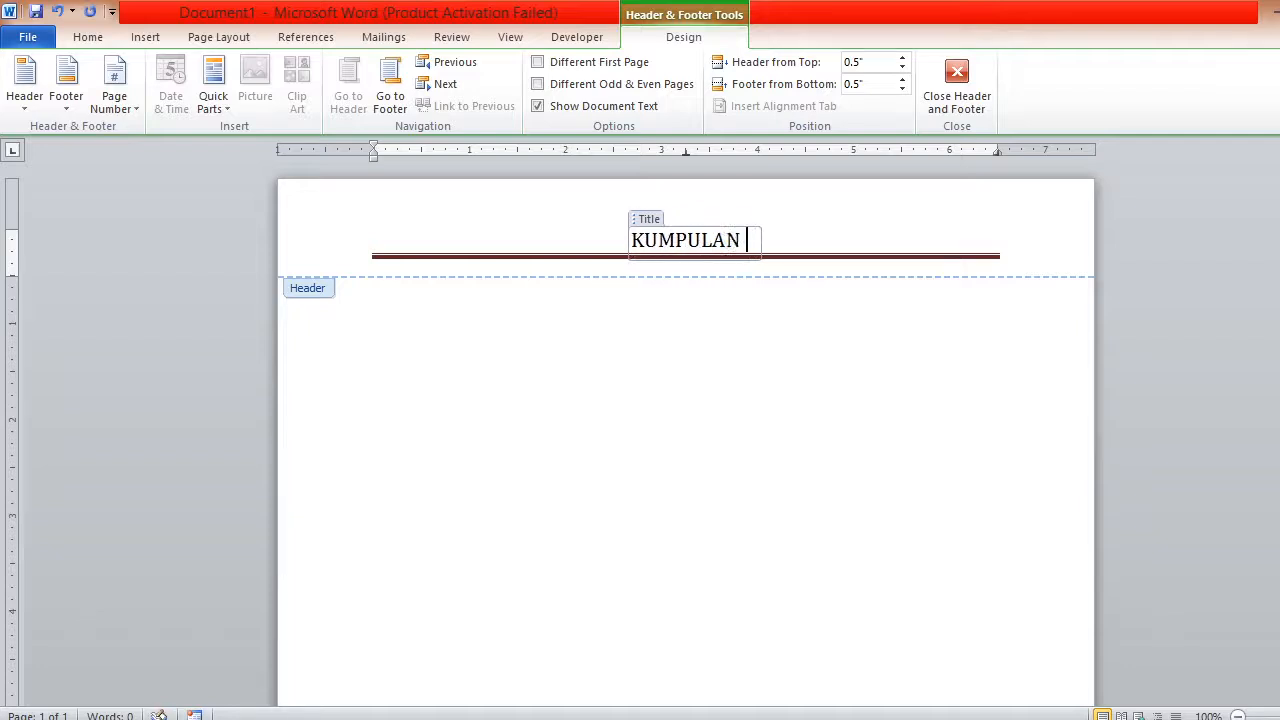
type("PUISI")
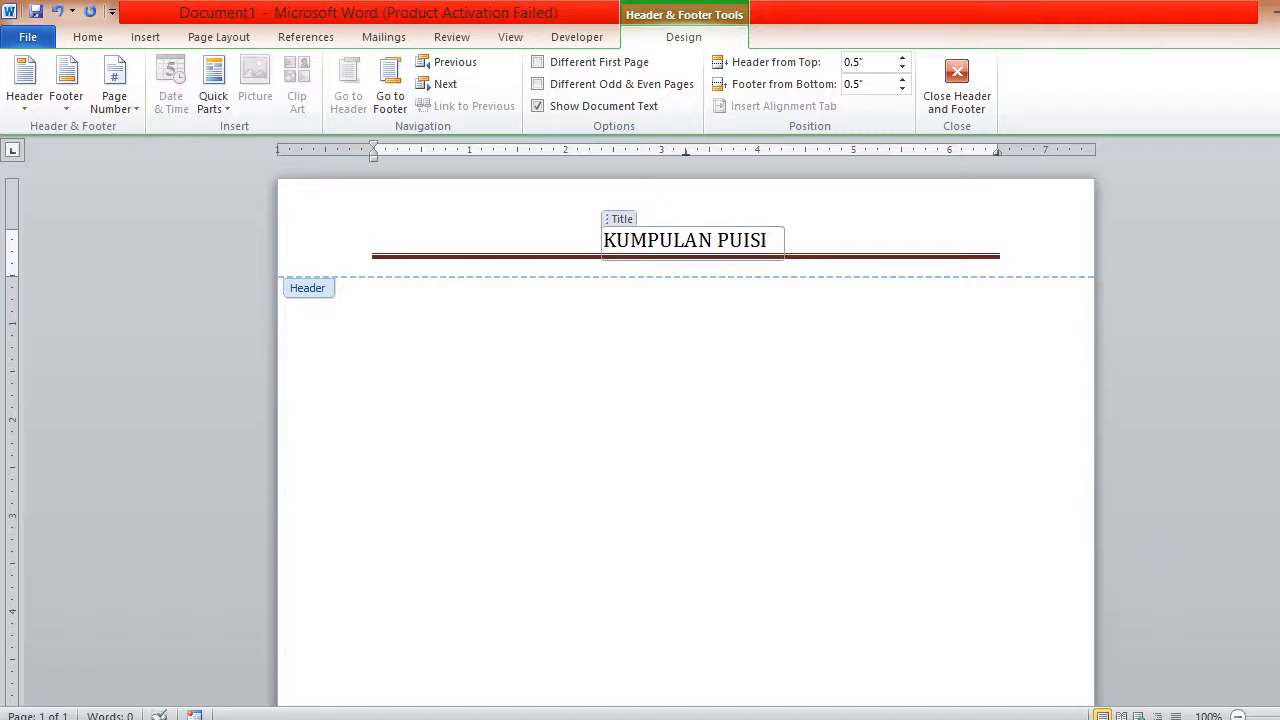
Format the header title in Times New Roman, size 18, standard red, and return to the document body.
triple_click(757, 248)
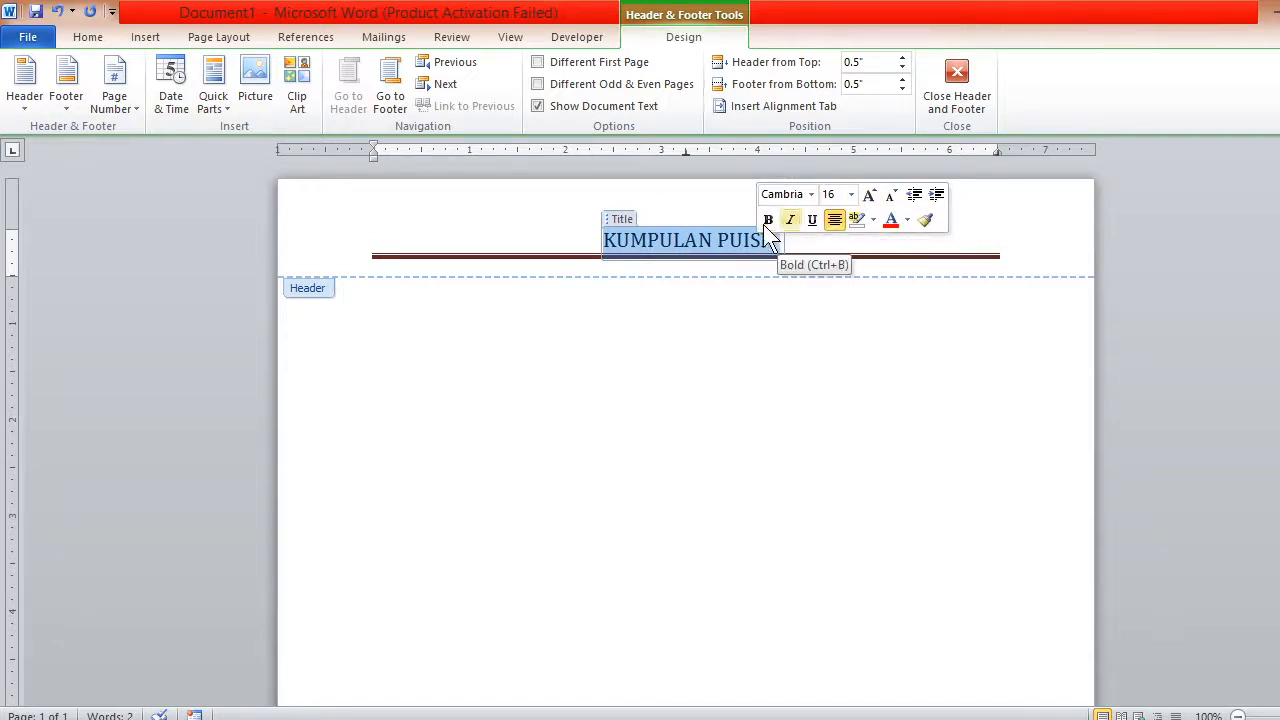
left_click(103, 38)
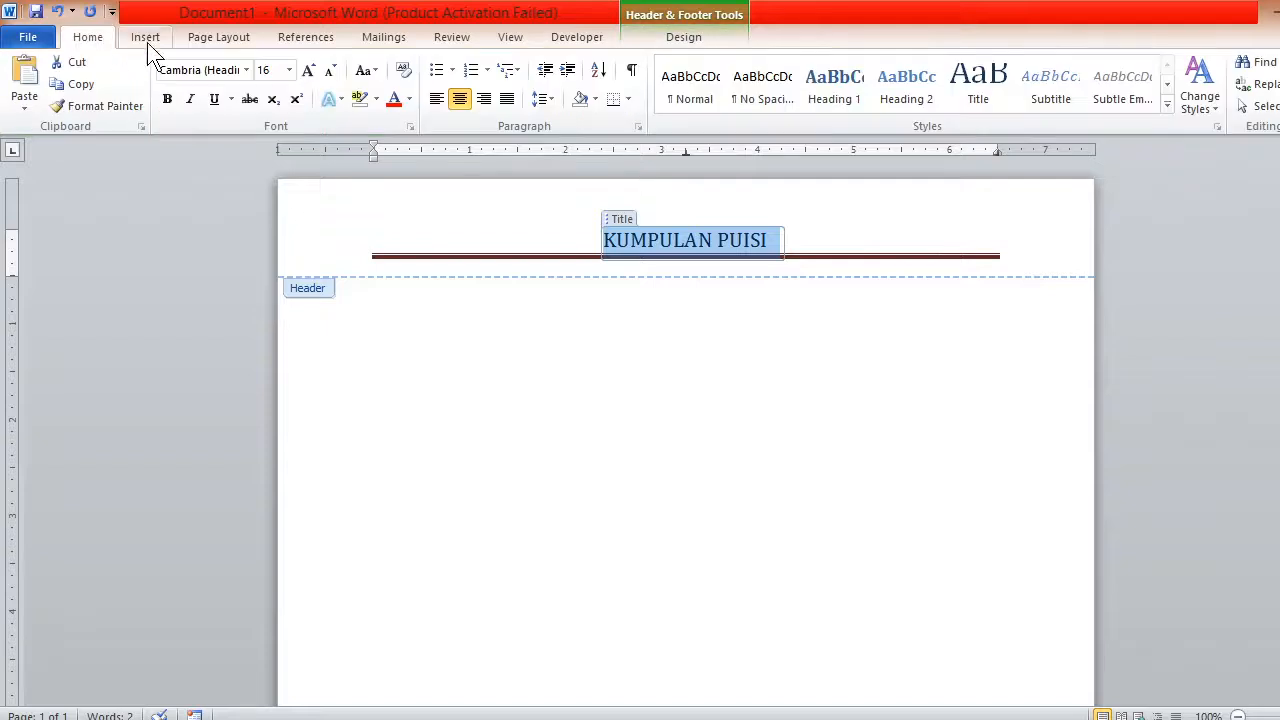
left_click(244, 71)
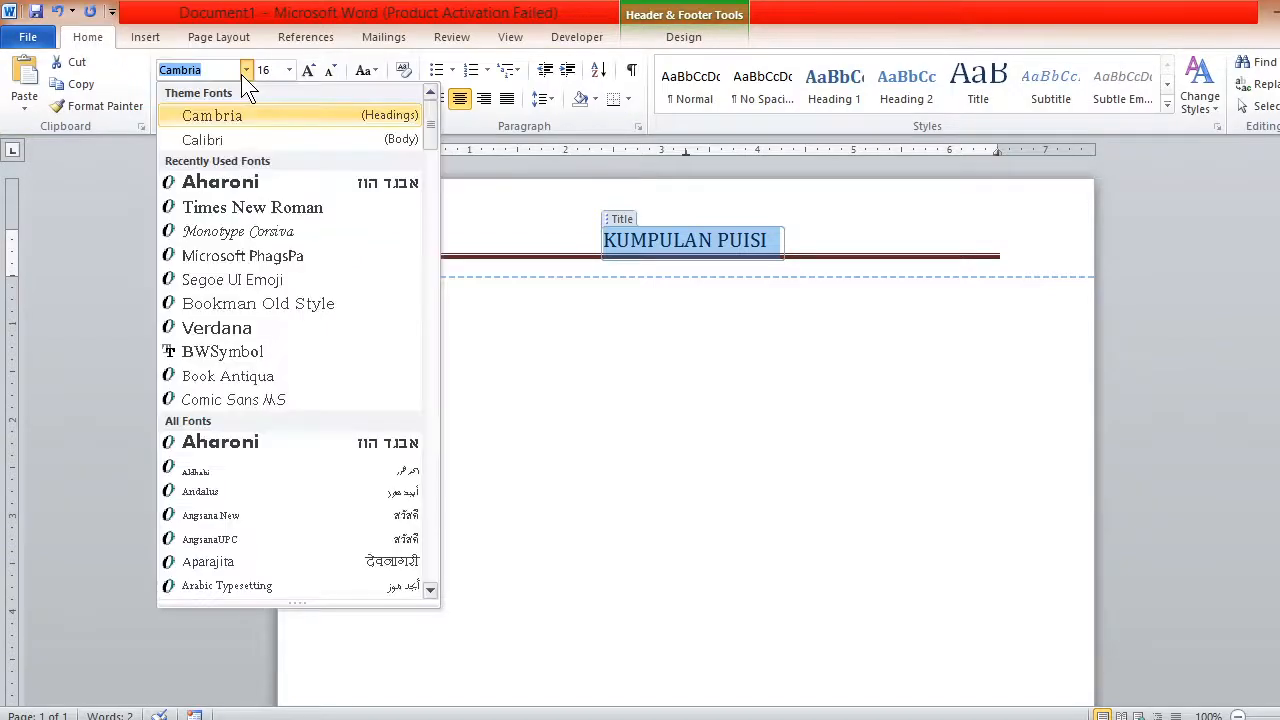
left_click(285, 207)
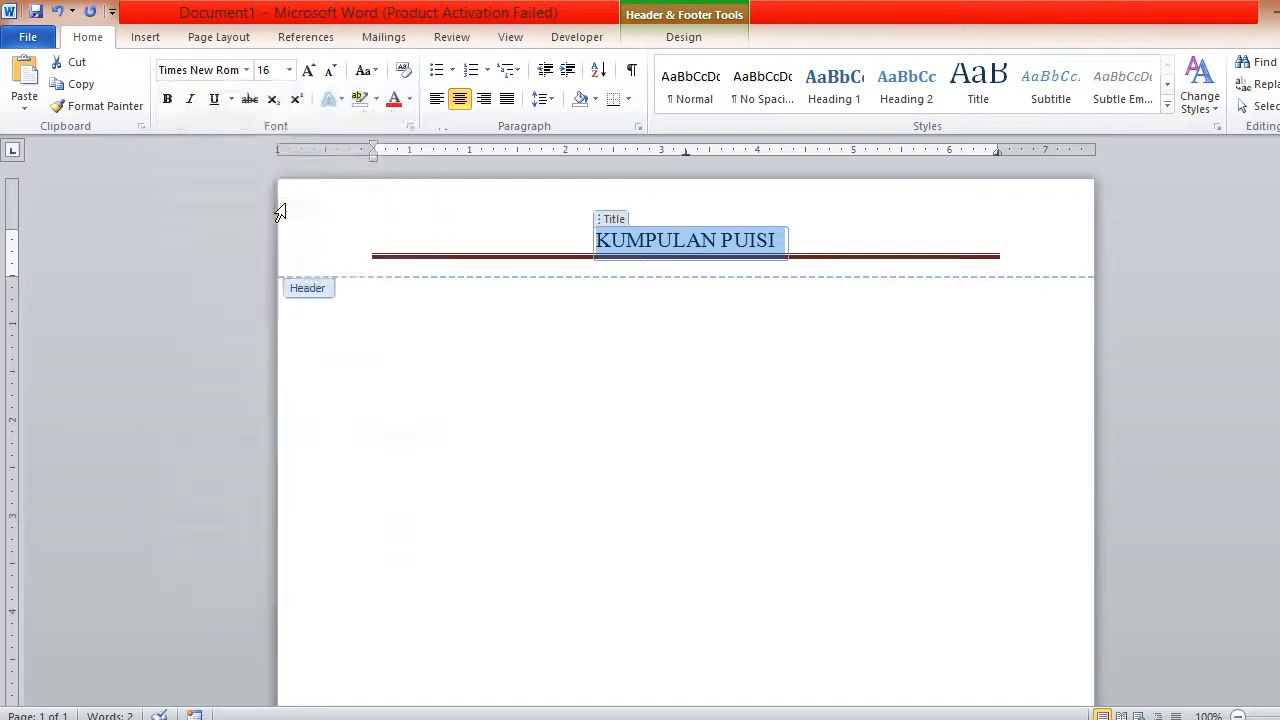
left_click(309, 72)
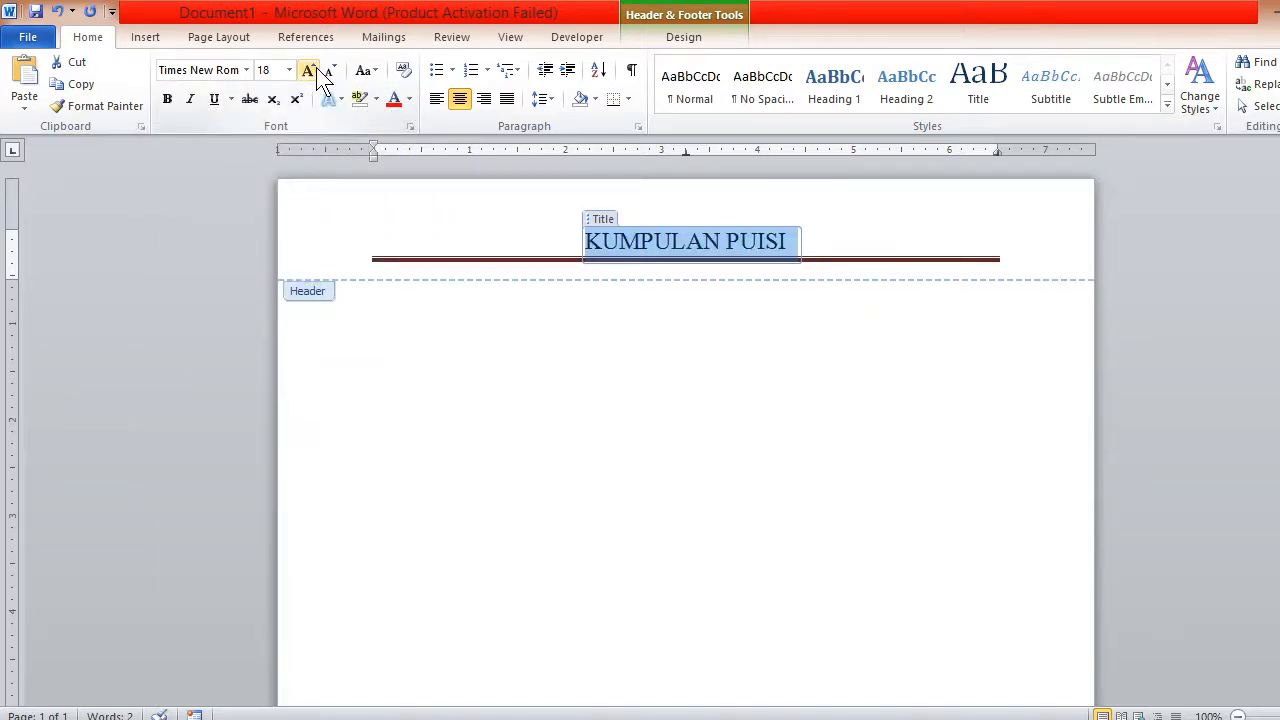
left_click(408, 98)
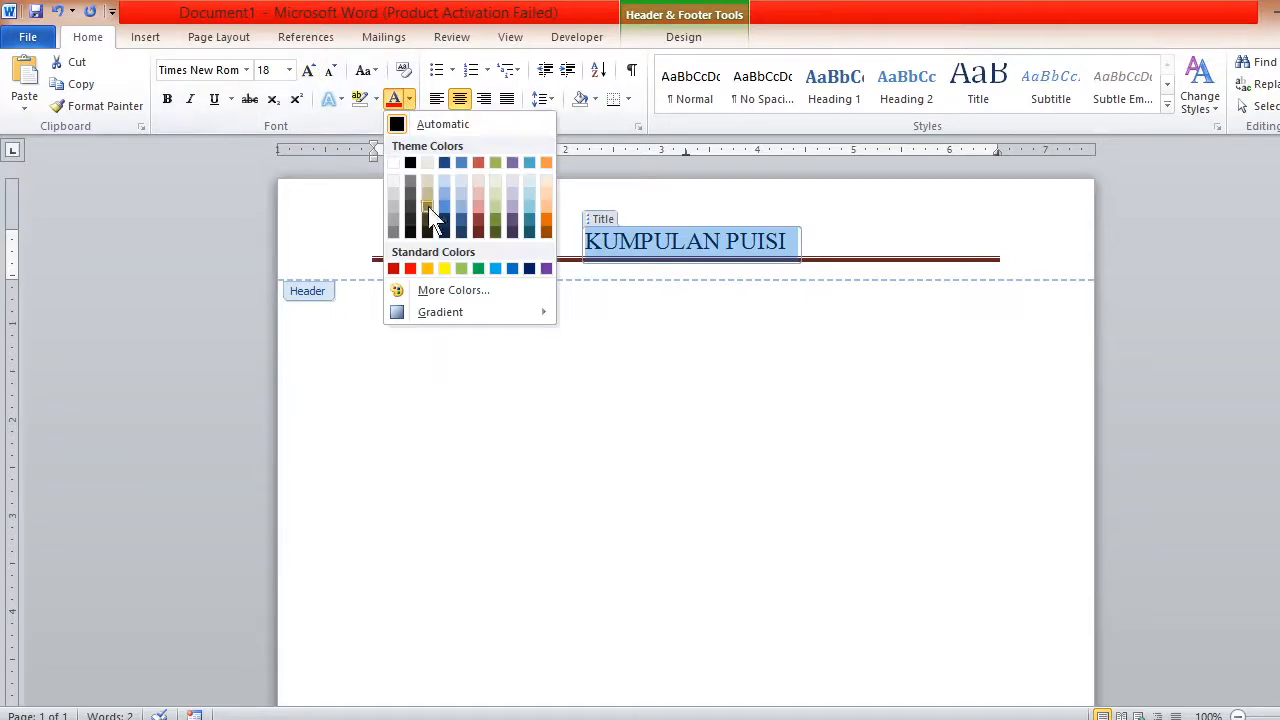
left_click(415, 269)
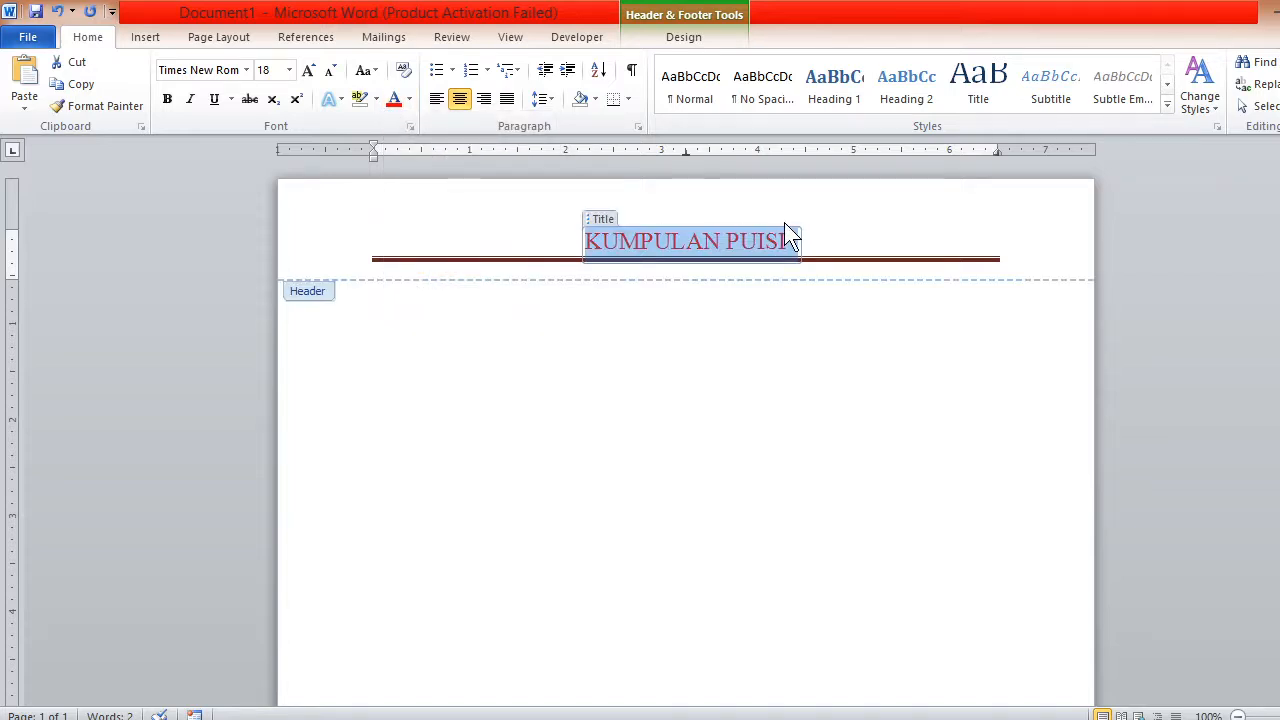
double_click(702, 480)
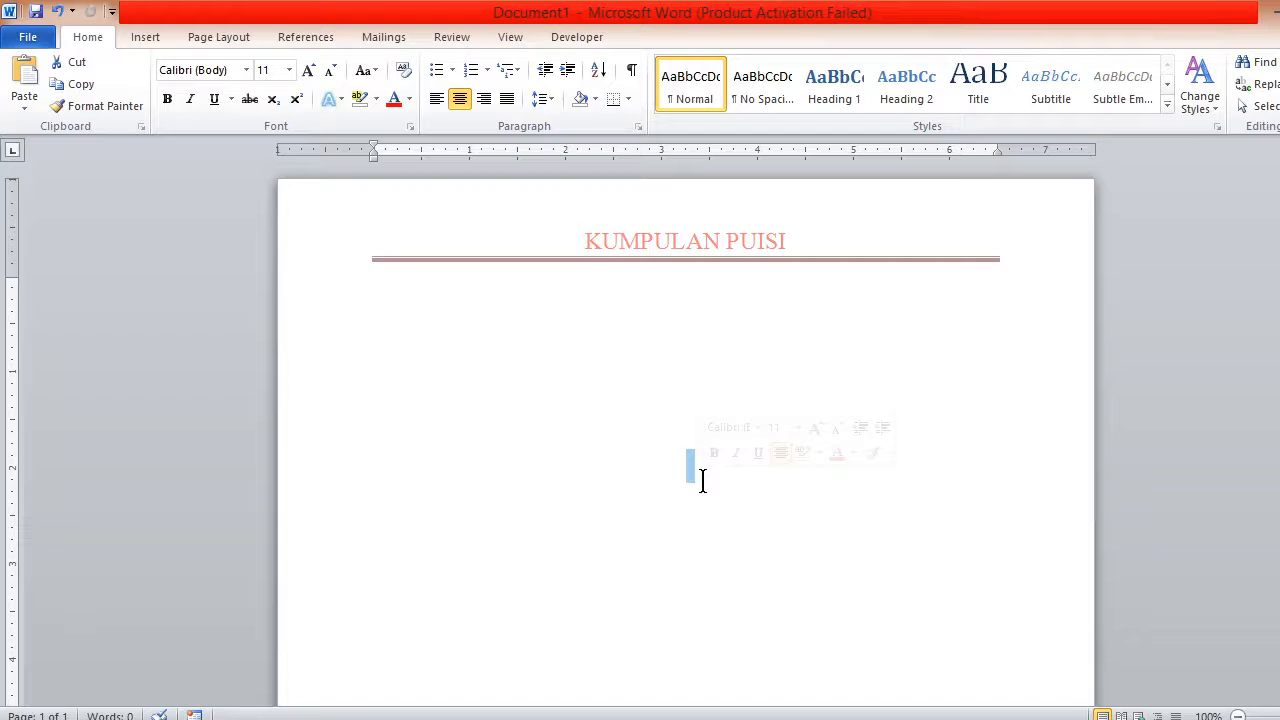
key("ctrl+z")
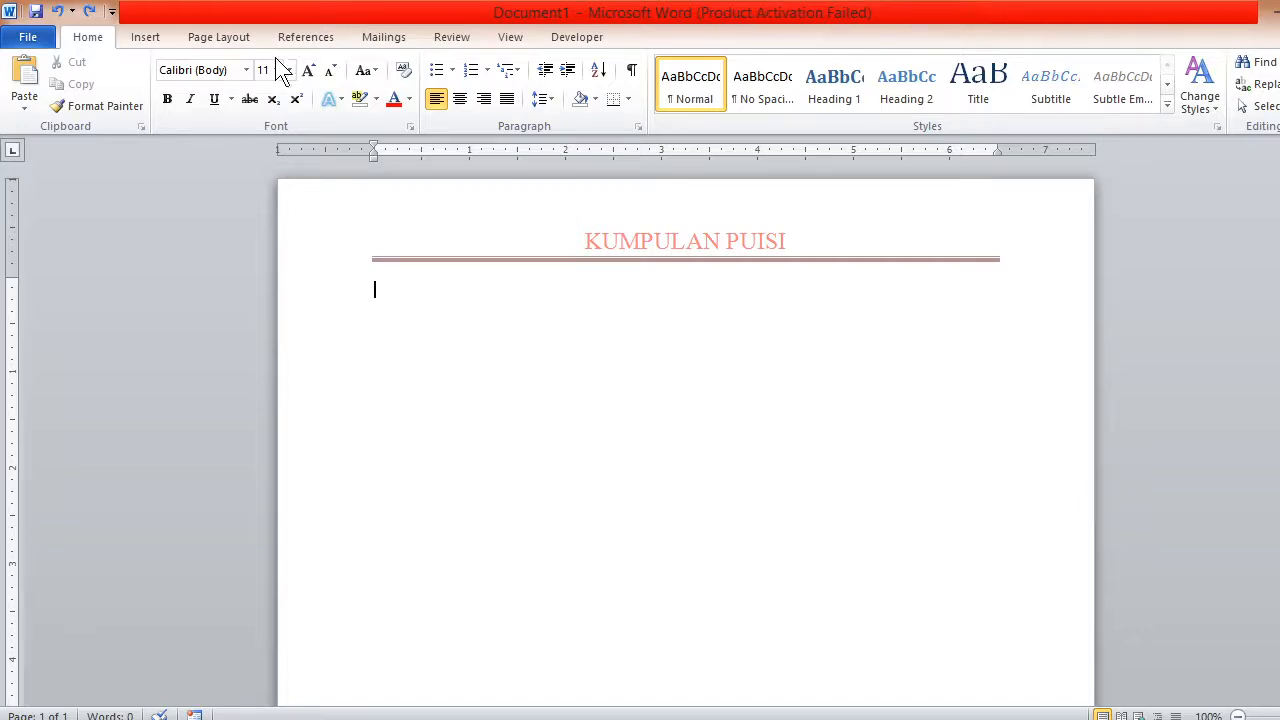
Insert the built-in Austere (Odd Page) footer and replace its company name placeholder with the author's title and name in capitals.
left_click(165, 38)
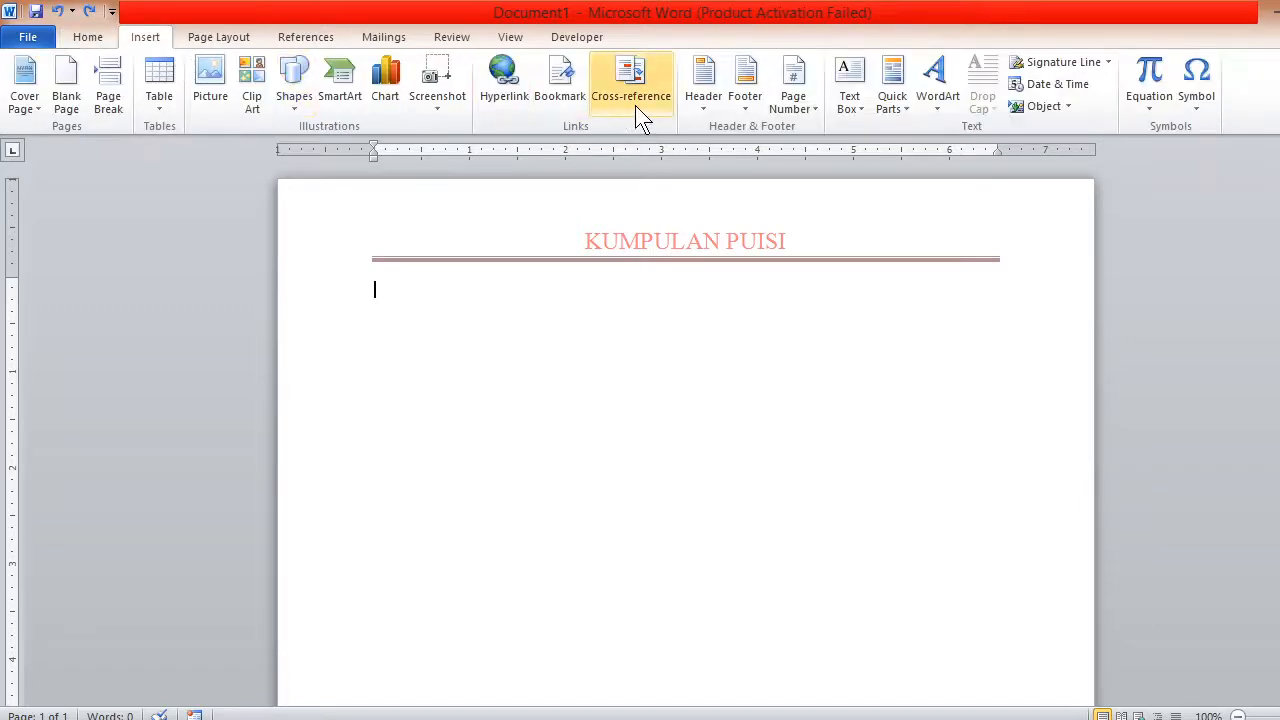
left_click(743, 102)
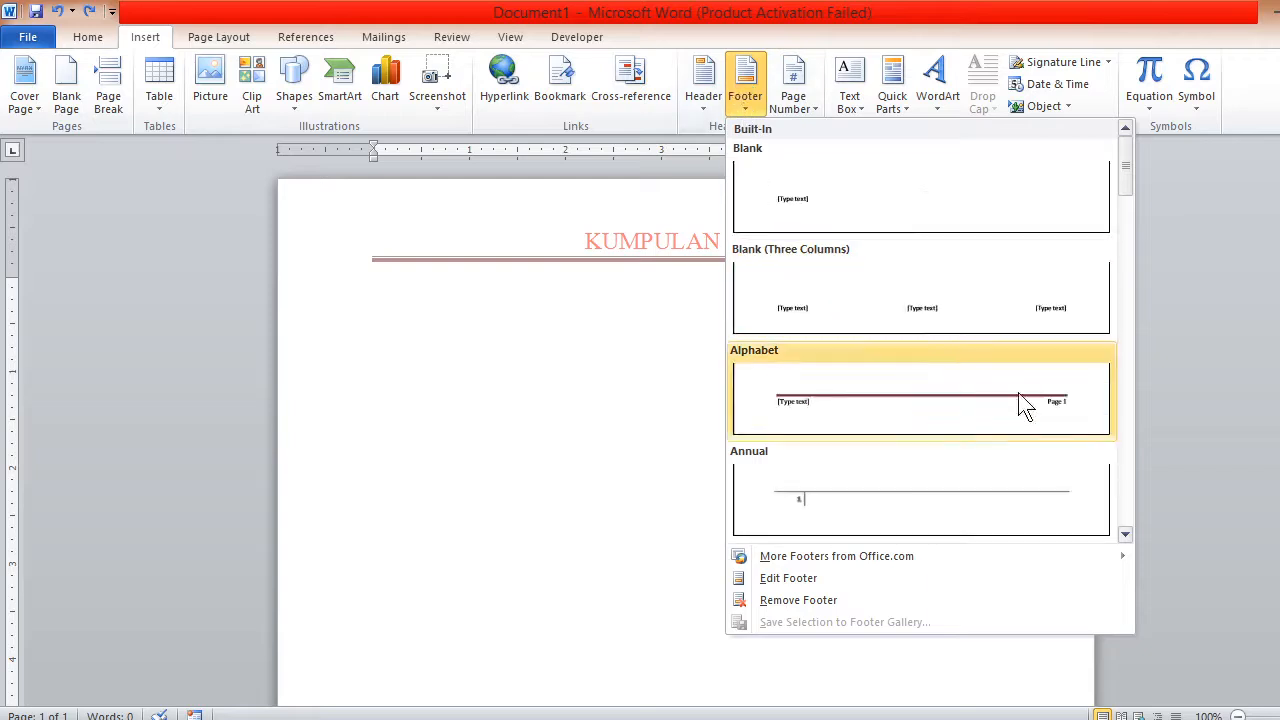
left_click_drag(1128, 195, 1130, 234)
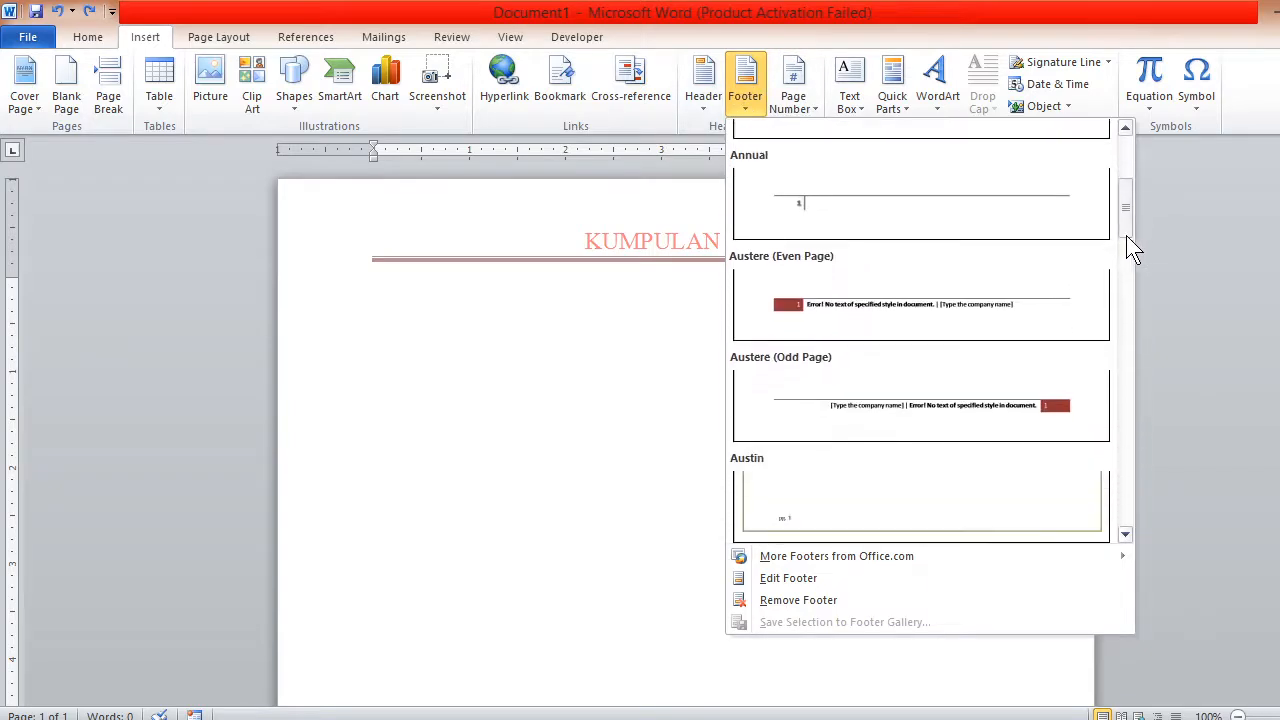
left_click(857, 424)
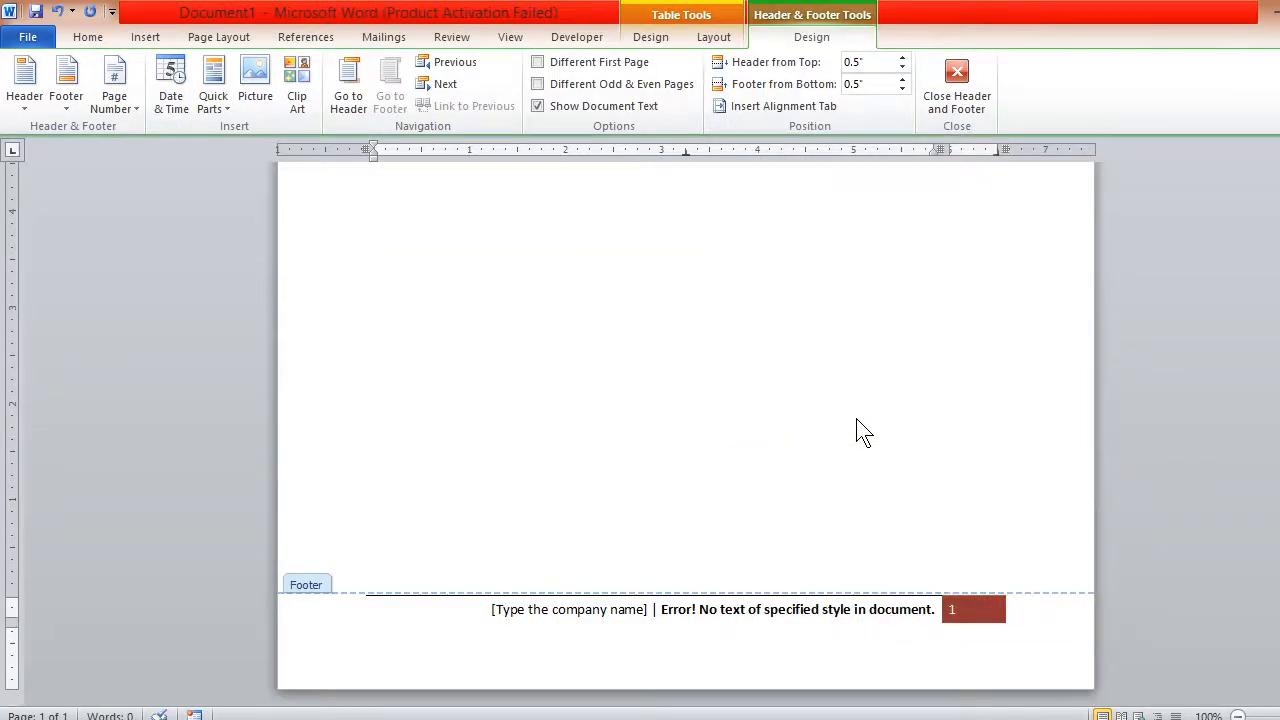
left_click(629, 614)
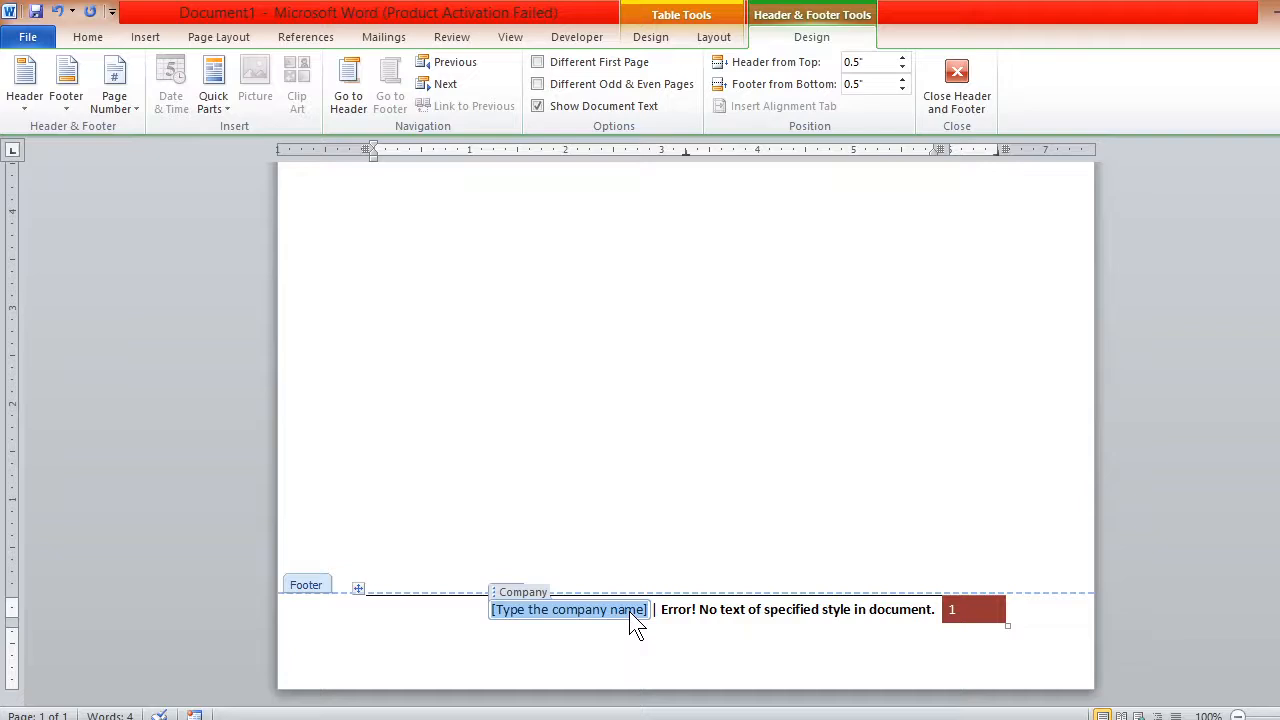
key("Delete")
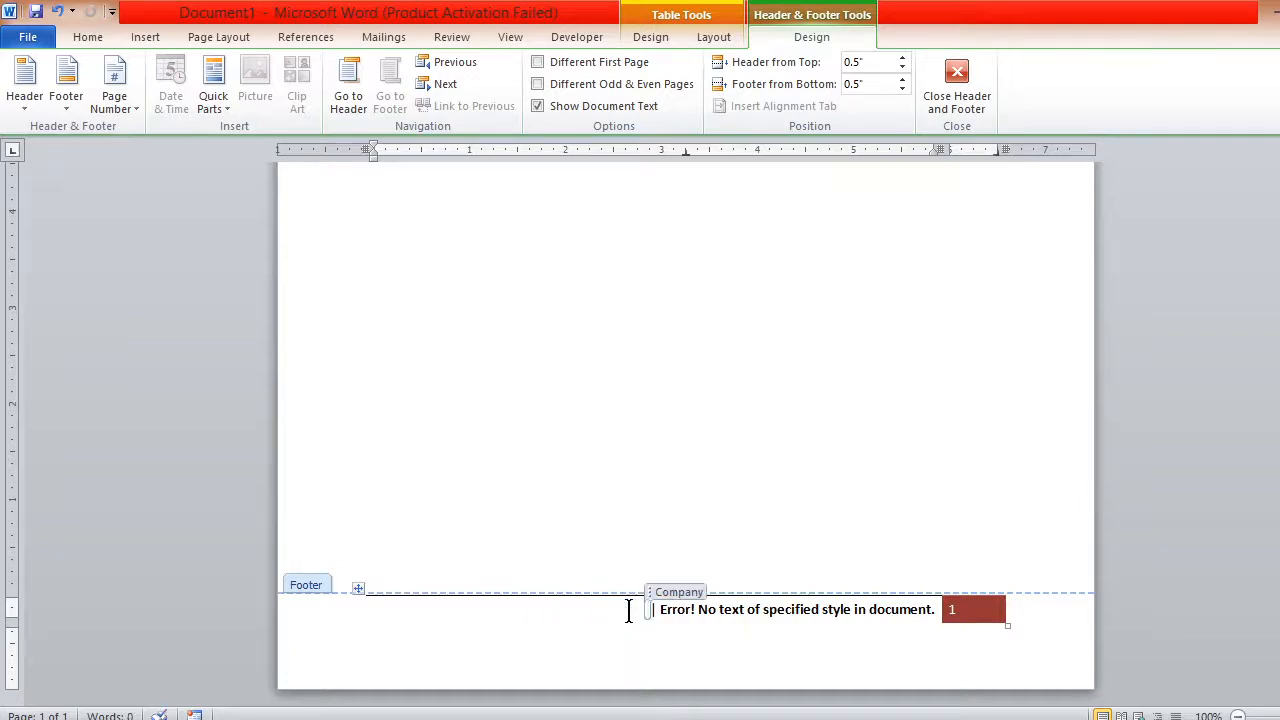
type("MIS")
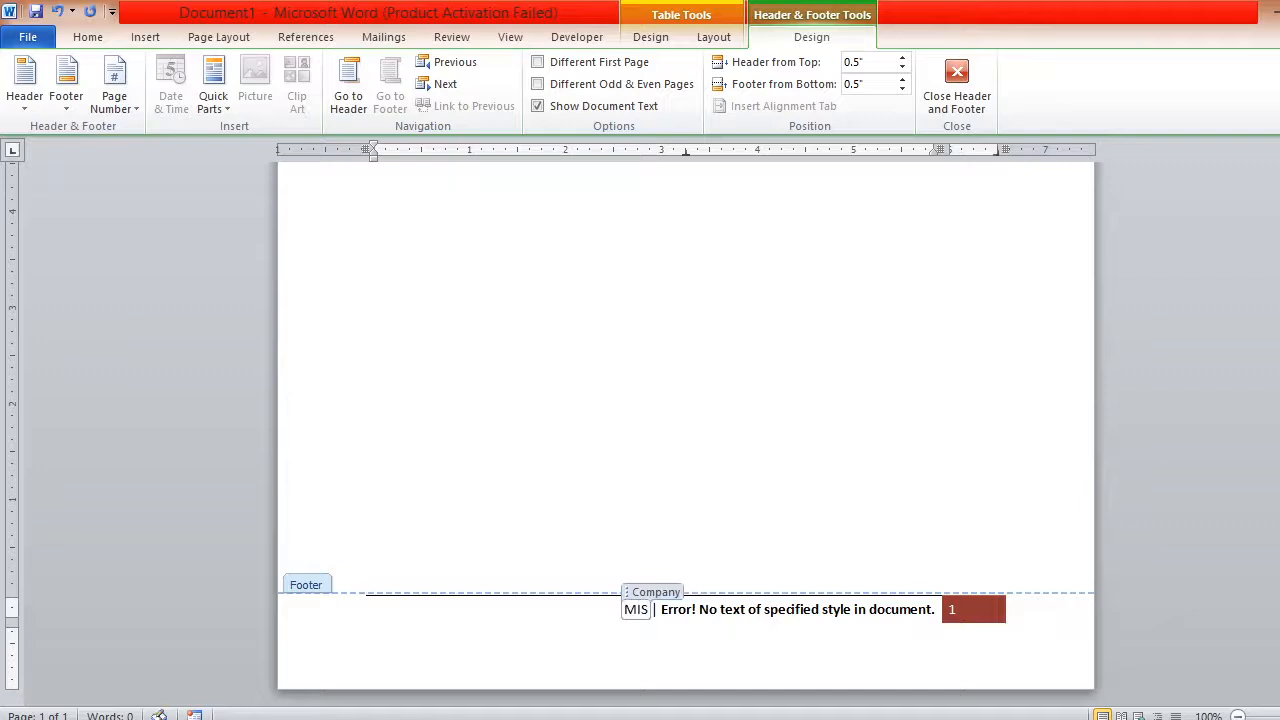
type("S NITA")
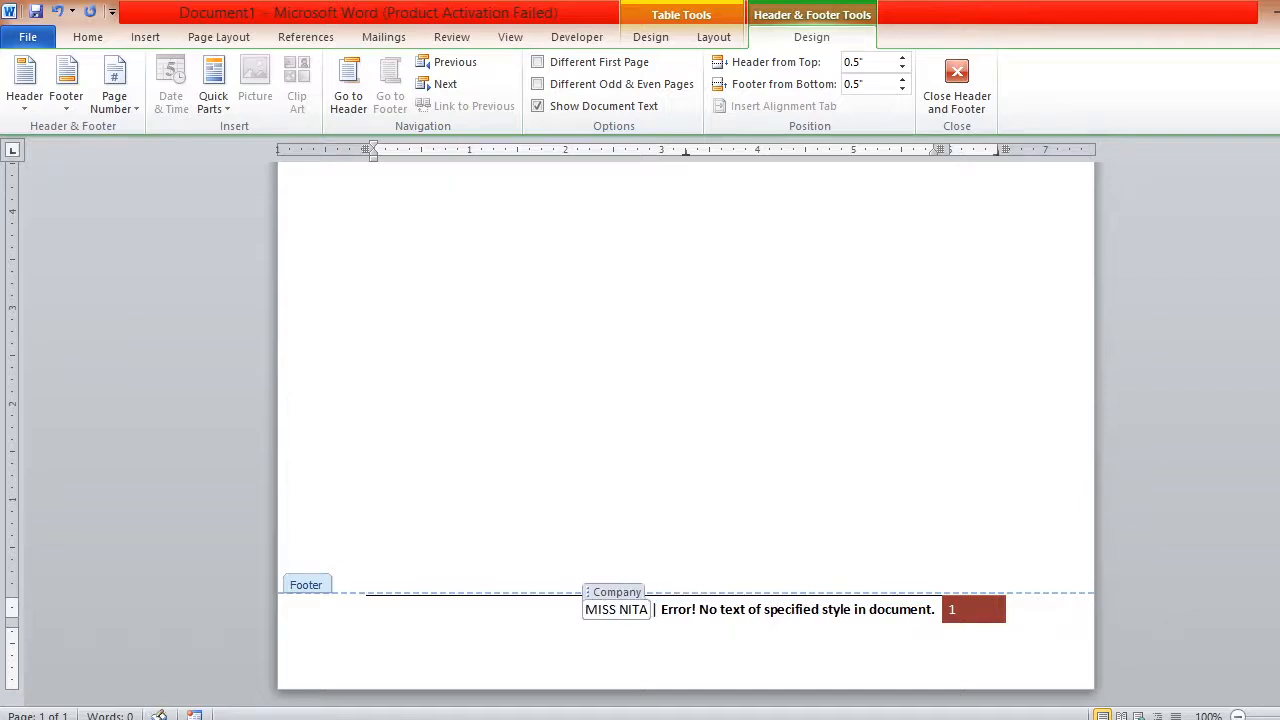
Replace the style-reference error text in the footer with SD SANTO YAKOBUS.
left_click(659, 615)
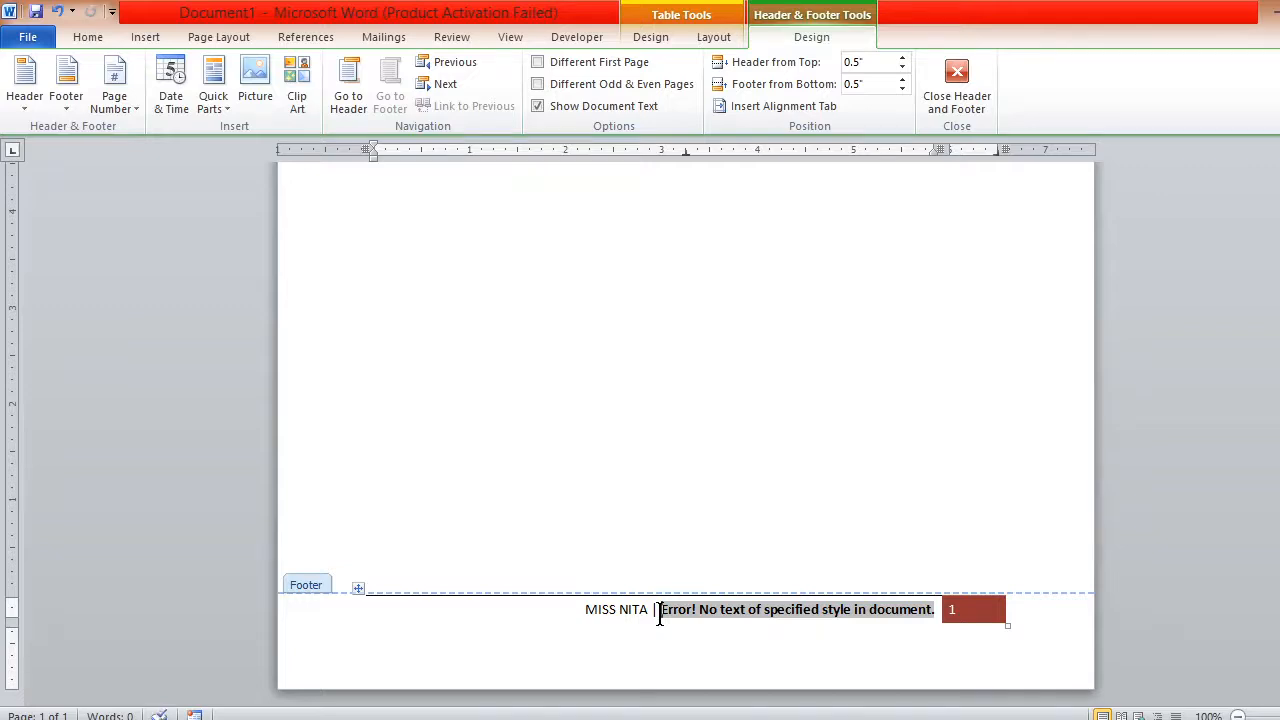
key("ctrl+z")
key("ctrl+z")
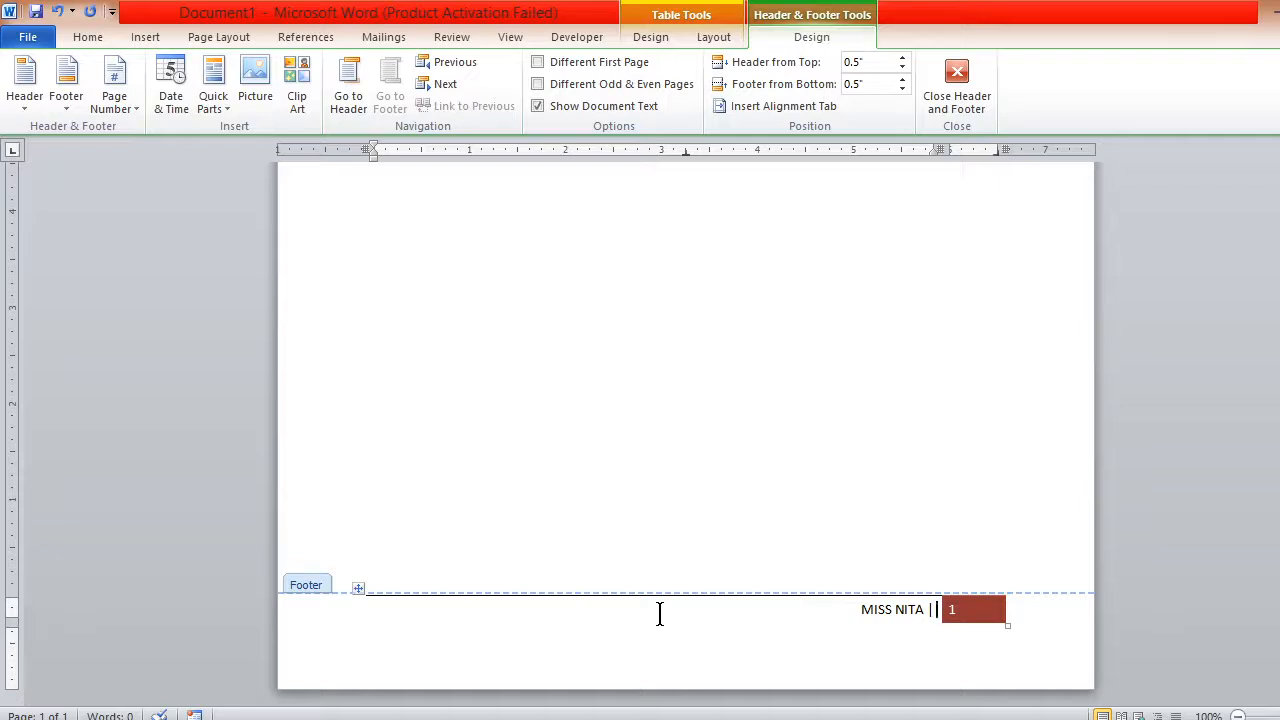
type("SD")
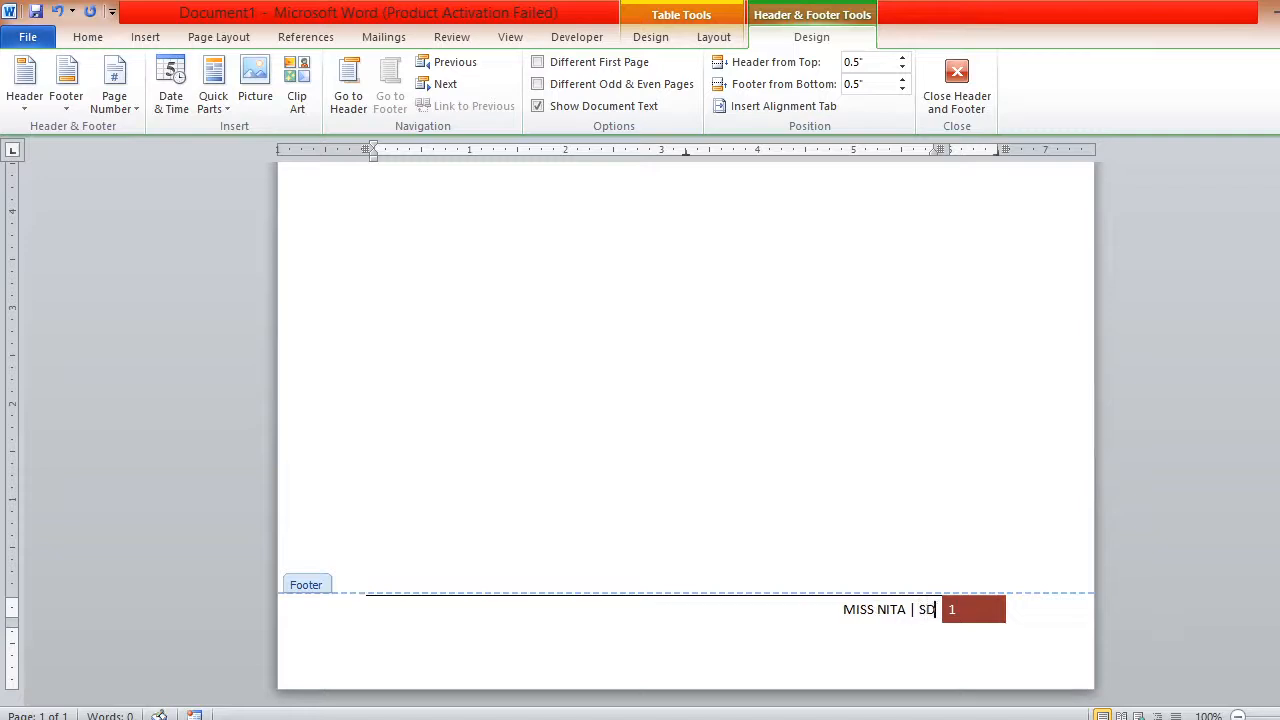
type(" SANTO")
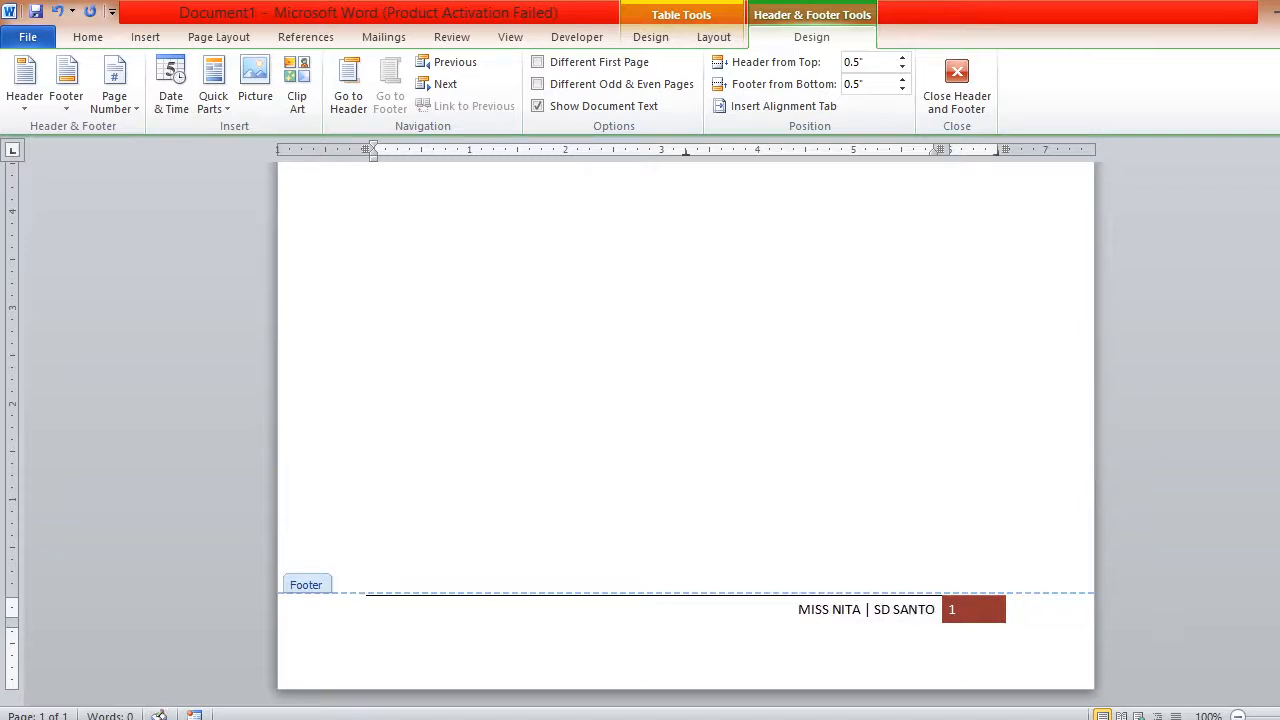
type(" YAKOBU")
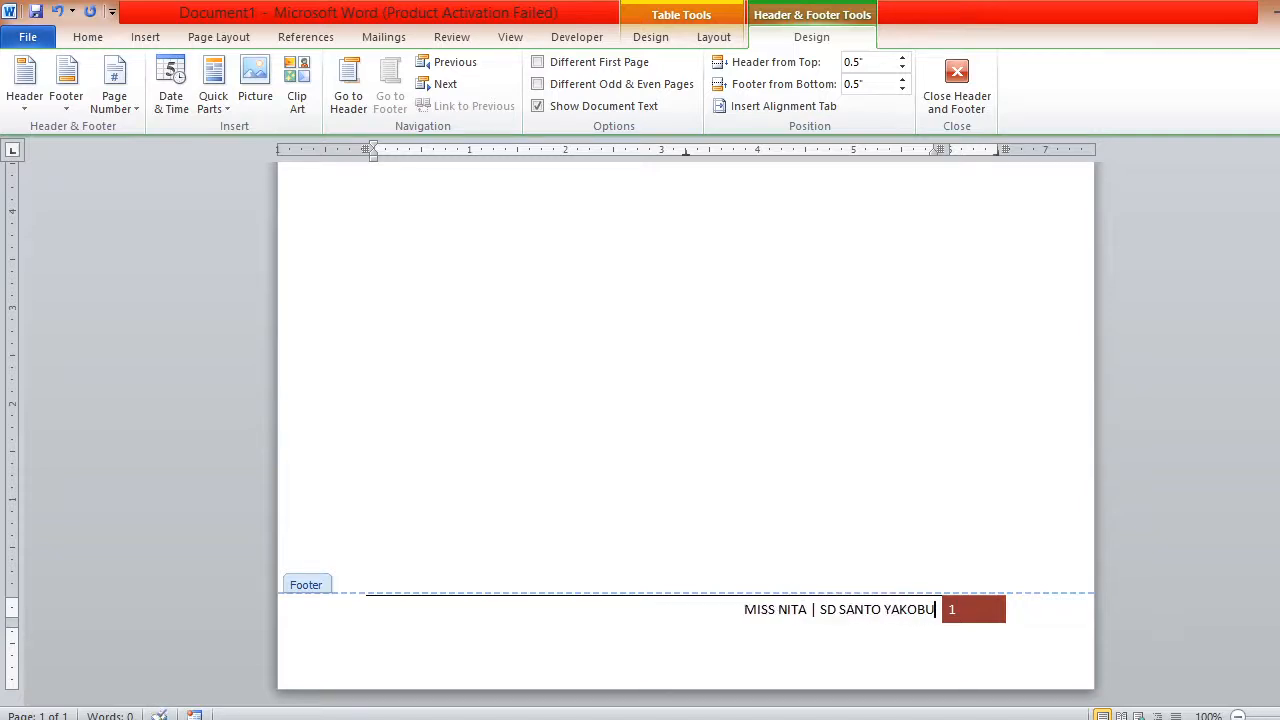
type("S")
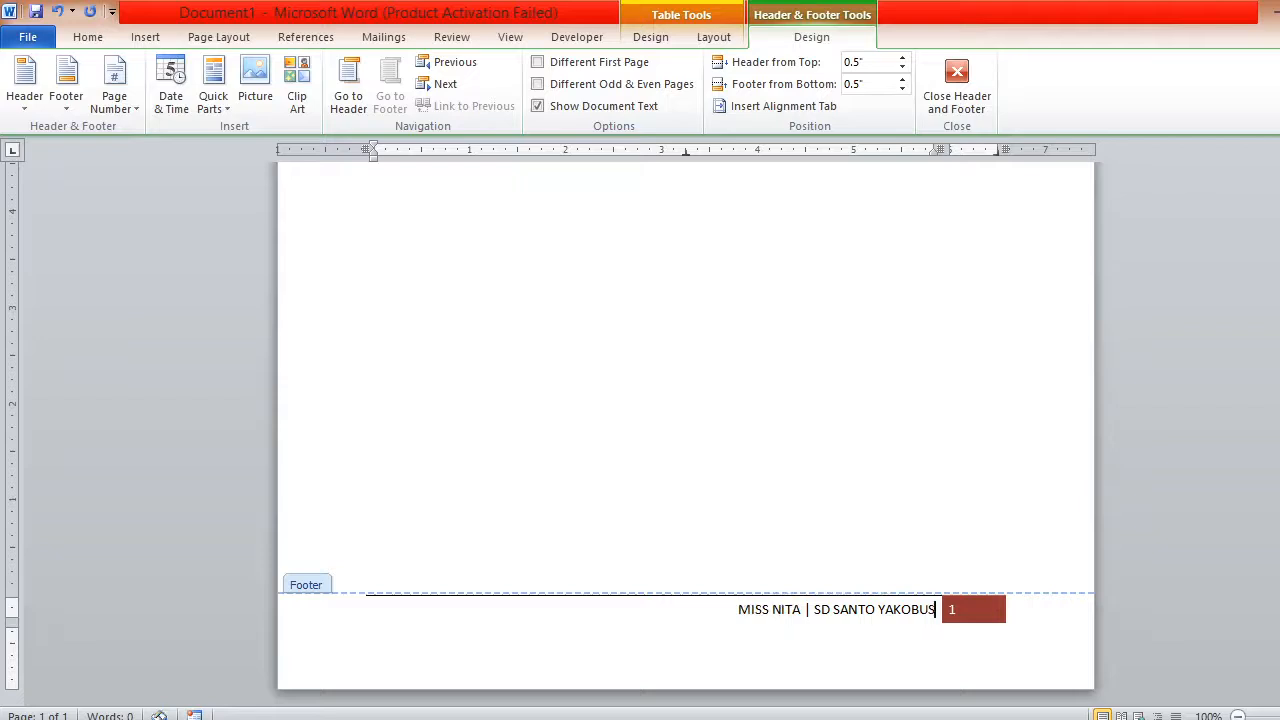
Set the font of the whole footer text line to Monotype Corsiva.
triple_click(852, 614)
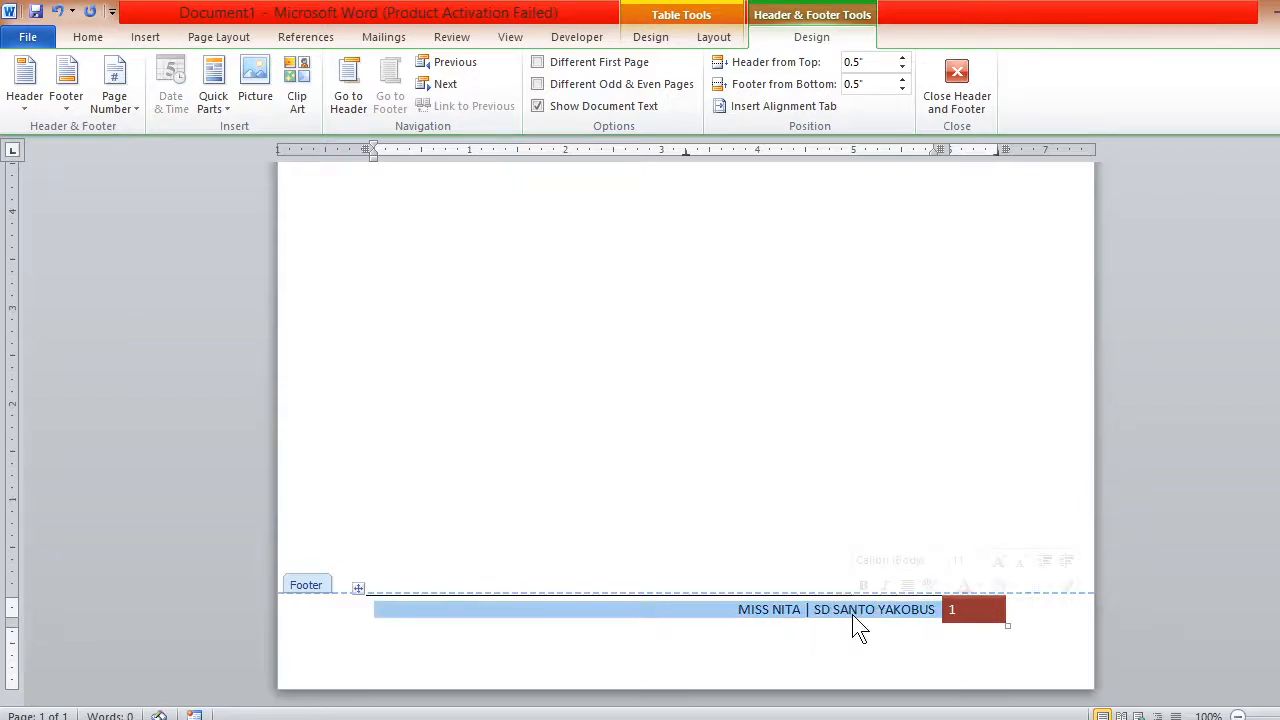
left_click(942, 560)
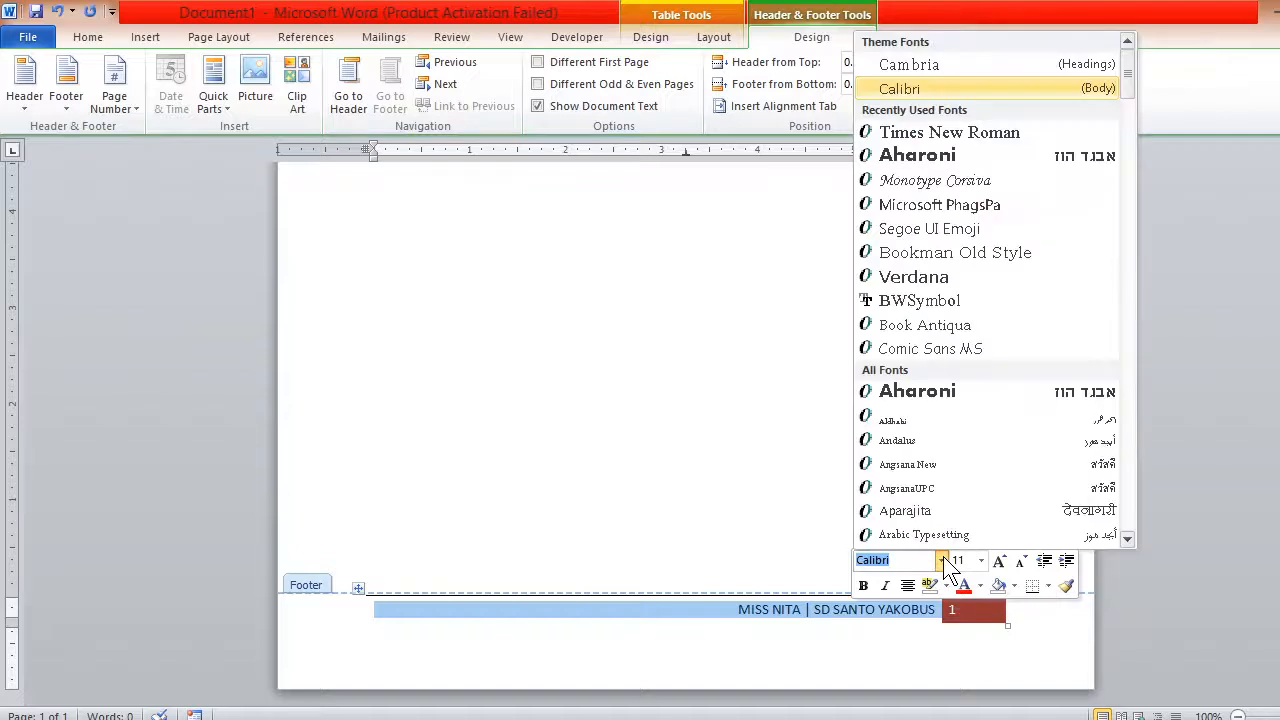
left_click(957, 180)
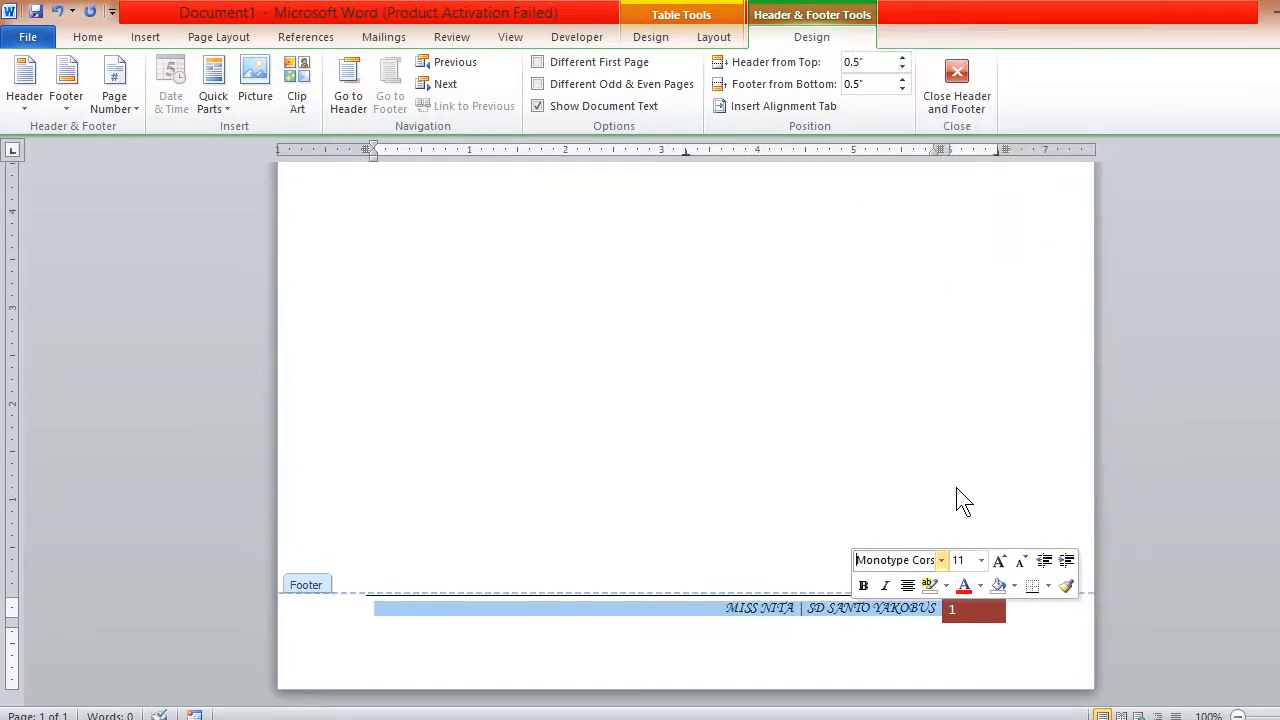
Set the footer text line to size 12 and italic, return to the document body, and review the header and footer.
left_click(1000, 561)
left_click(886, 585)
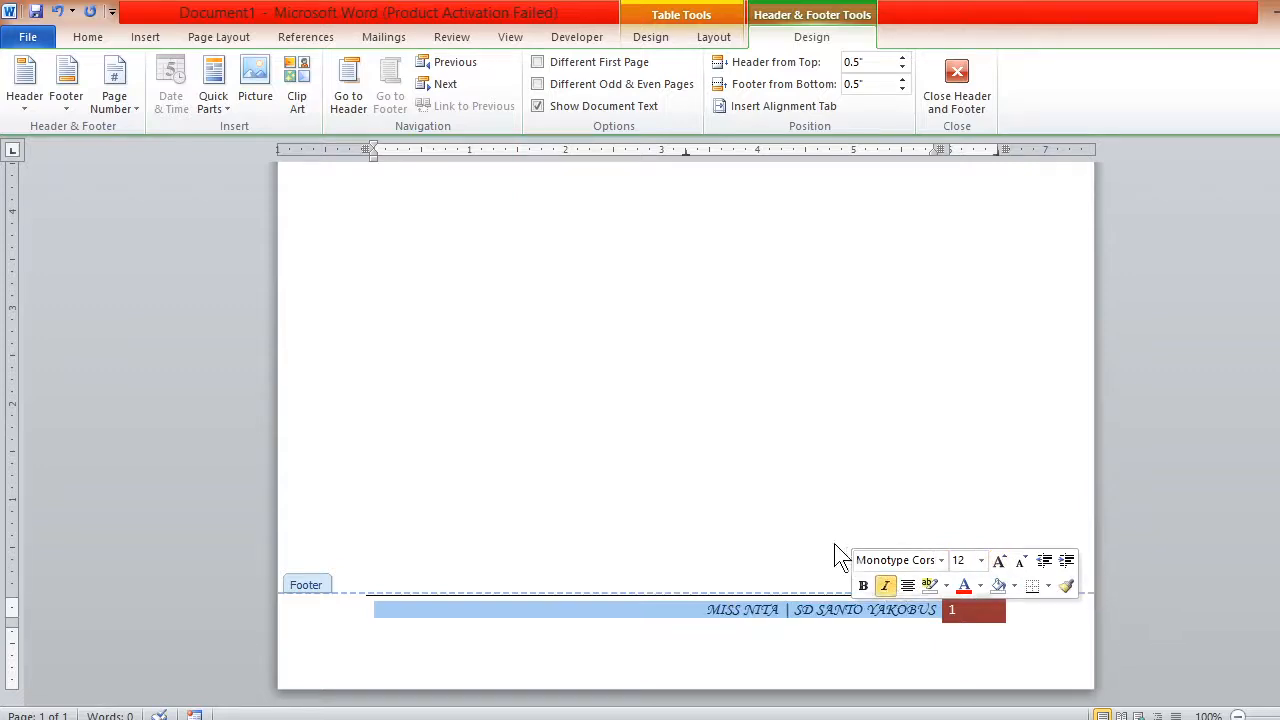
double_click(783, 521)
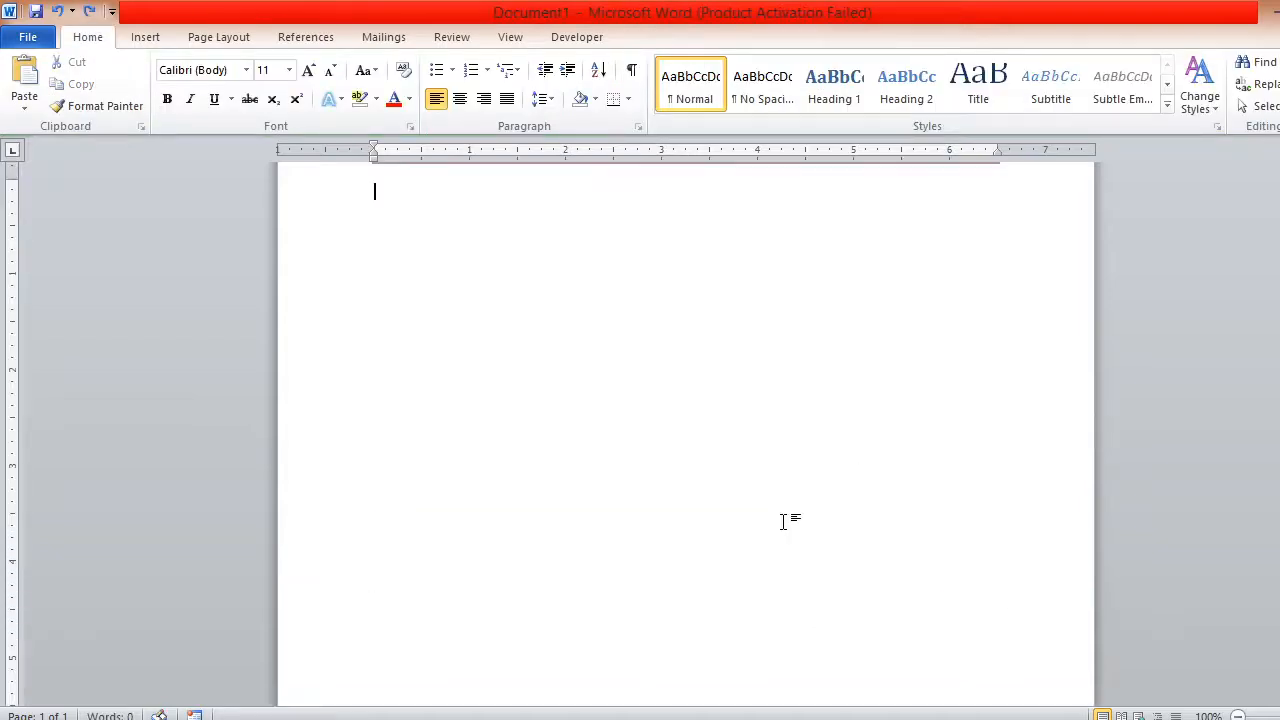
scroll(686, 430, "down", 9)
scroll(686, 430, "up", 10)
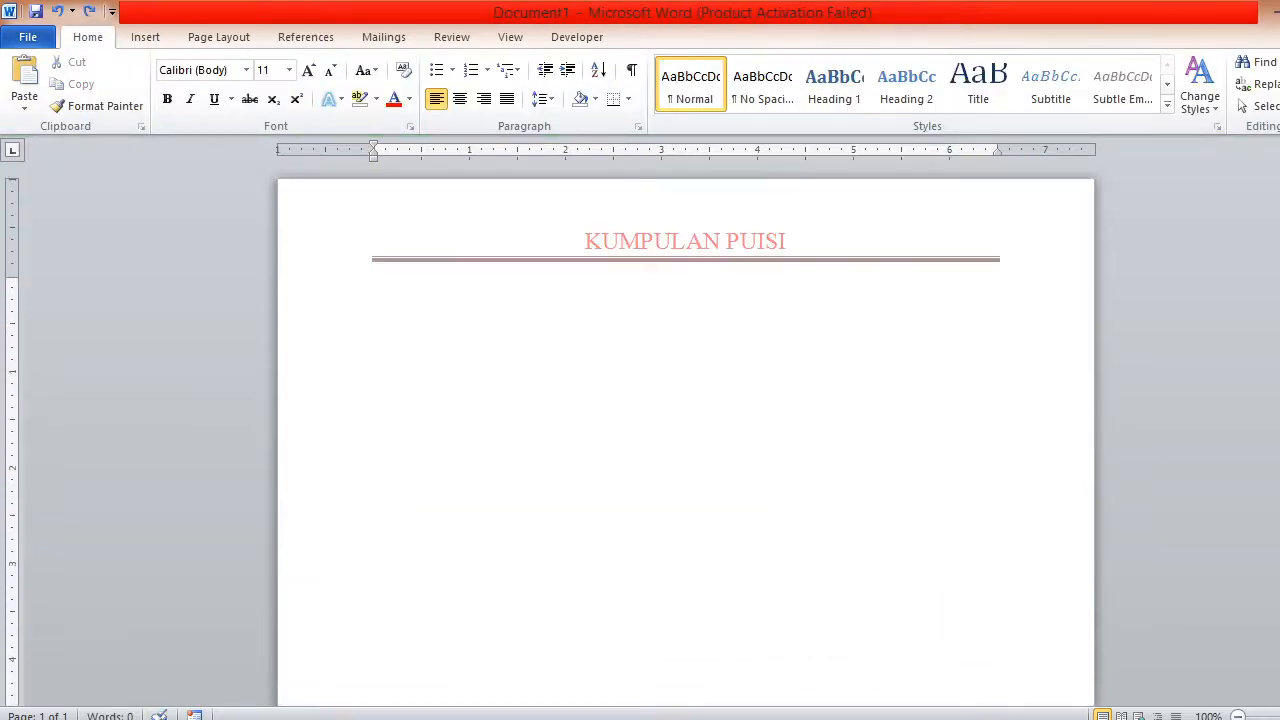
scroll(686, 430, "down", 9)
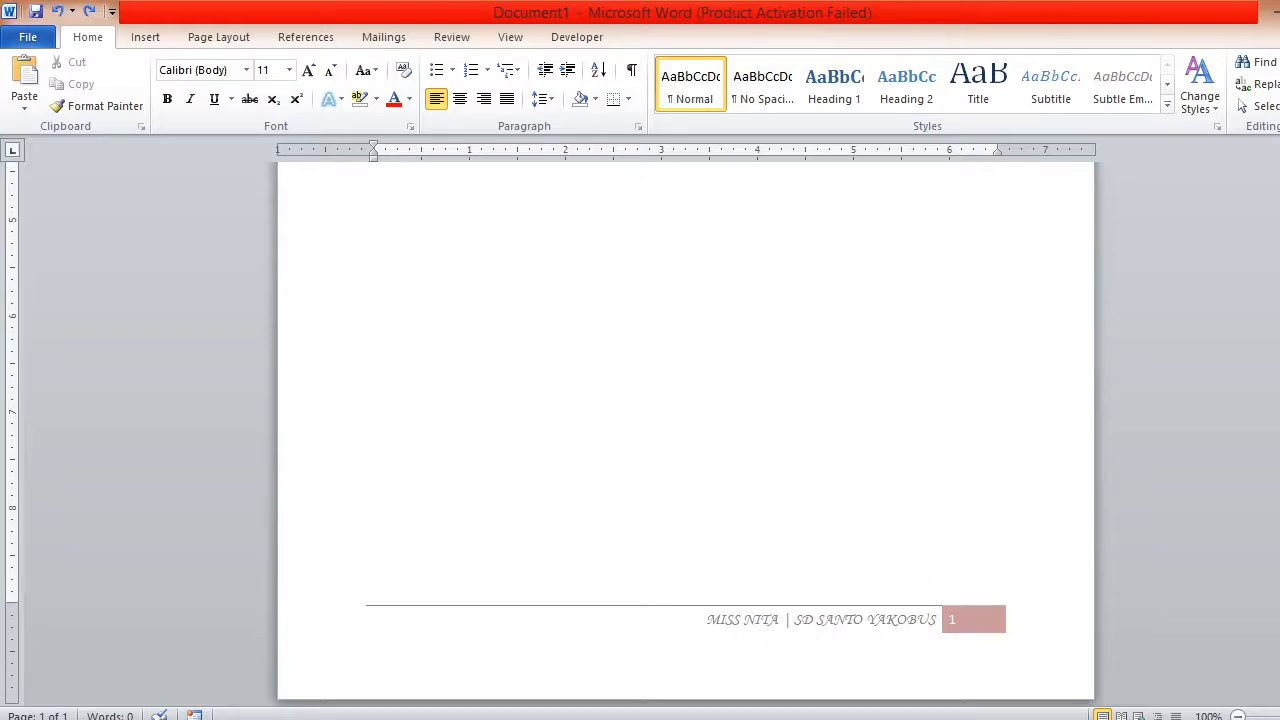
scroll(686, 430, "up", 9)
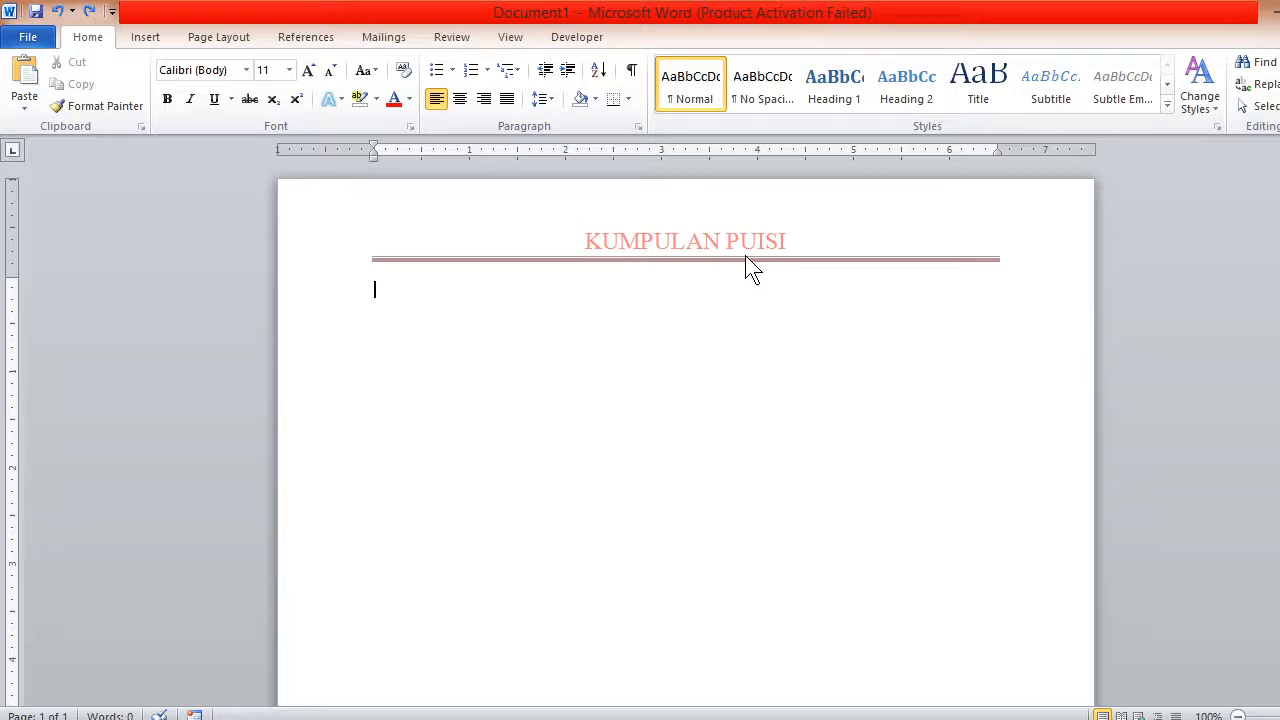
Enter the poem title DESA in the body, with the first line "Di Desa tempat nenek dan kakek ku berada" below it.
type("DESA")
key("Return")
type("Di Desant")
key("BackSpace")
key("BackSpace")
type("tempat")
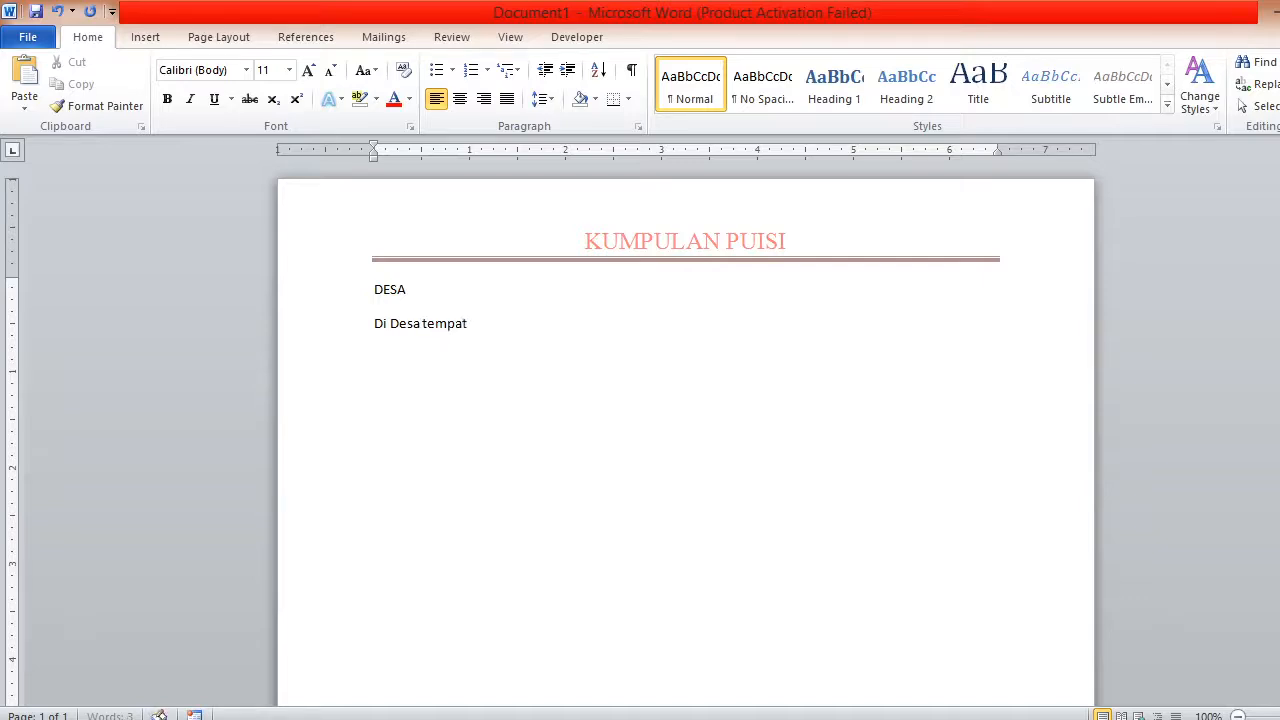
type(" nenek dan kakek ku berada")
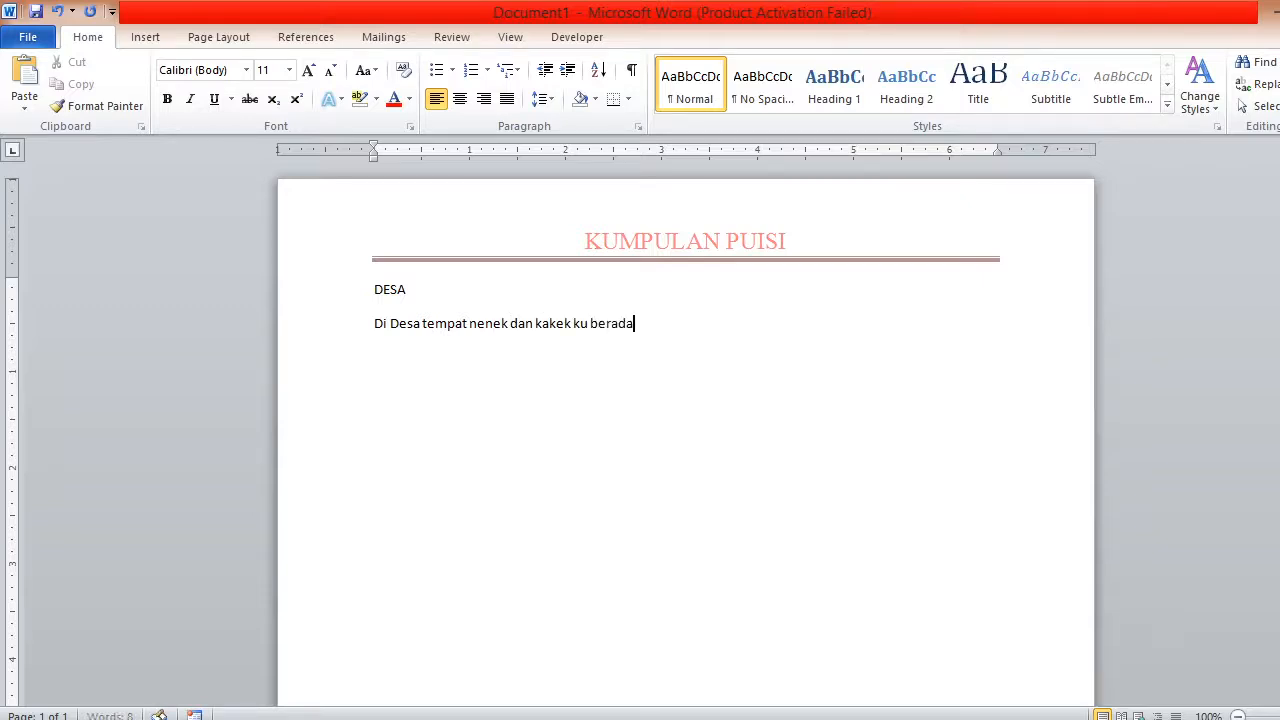
left_click(416, 719)
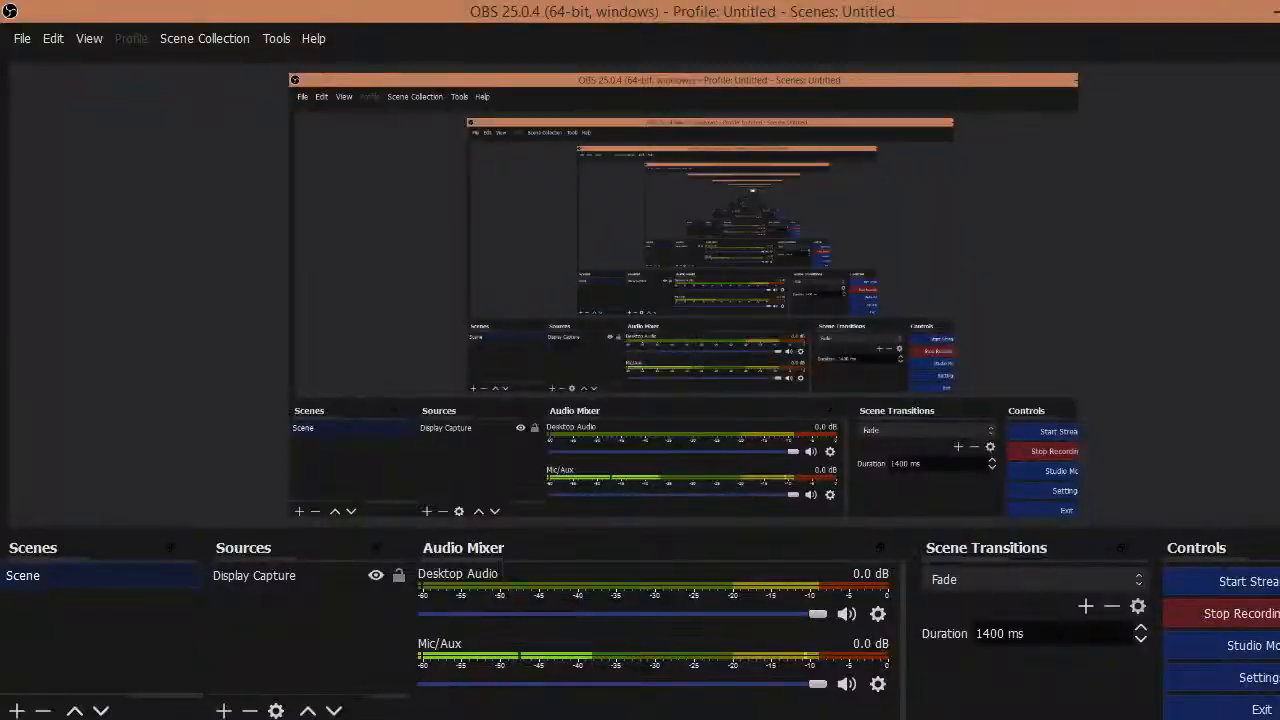
left_click(1270, 9)
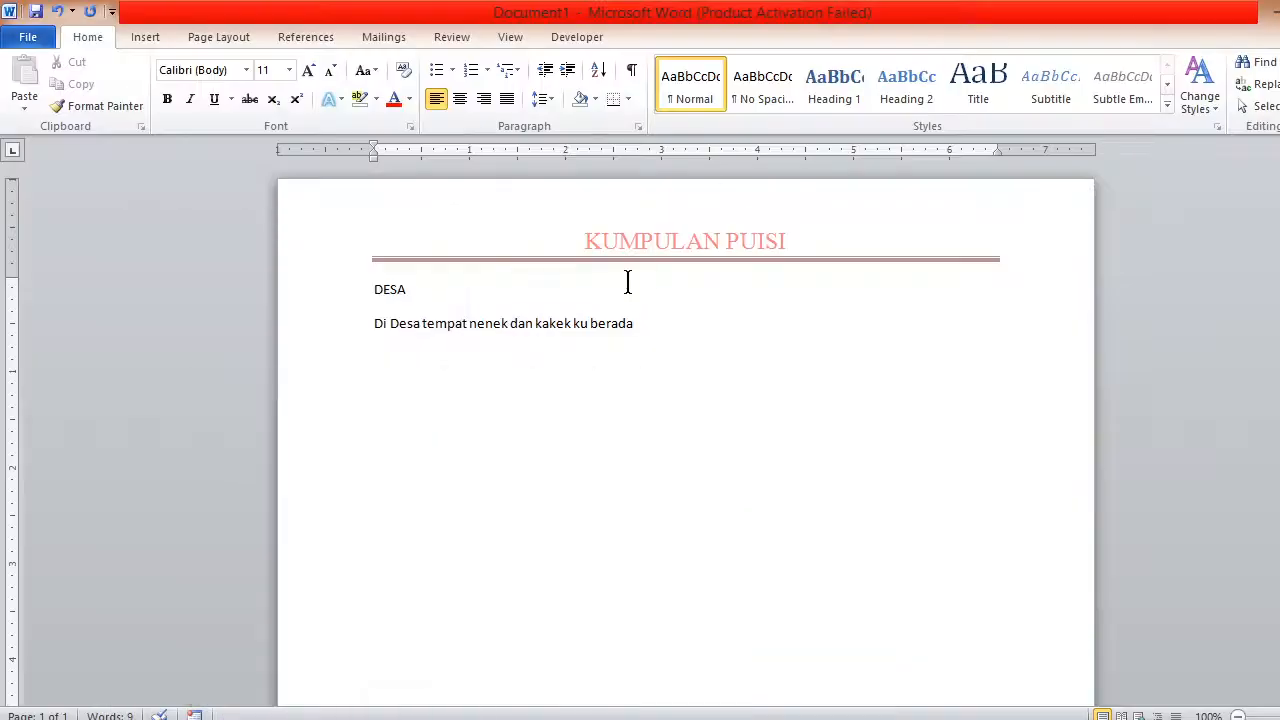
Add the second poem line "Udaranya sangat sejuk dan asri" as a new paragraph.
key("Return")
type("udaranya sangat")
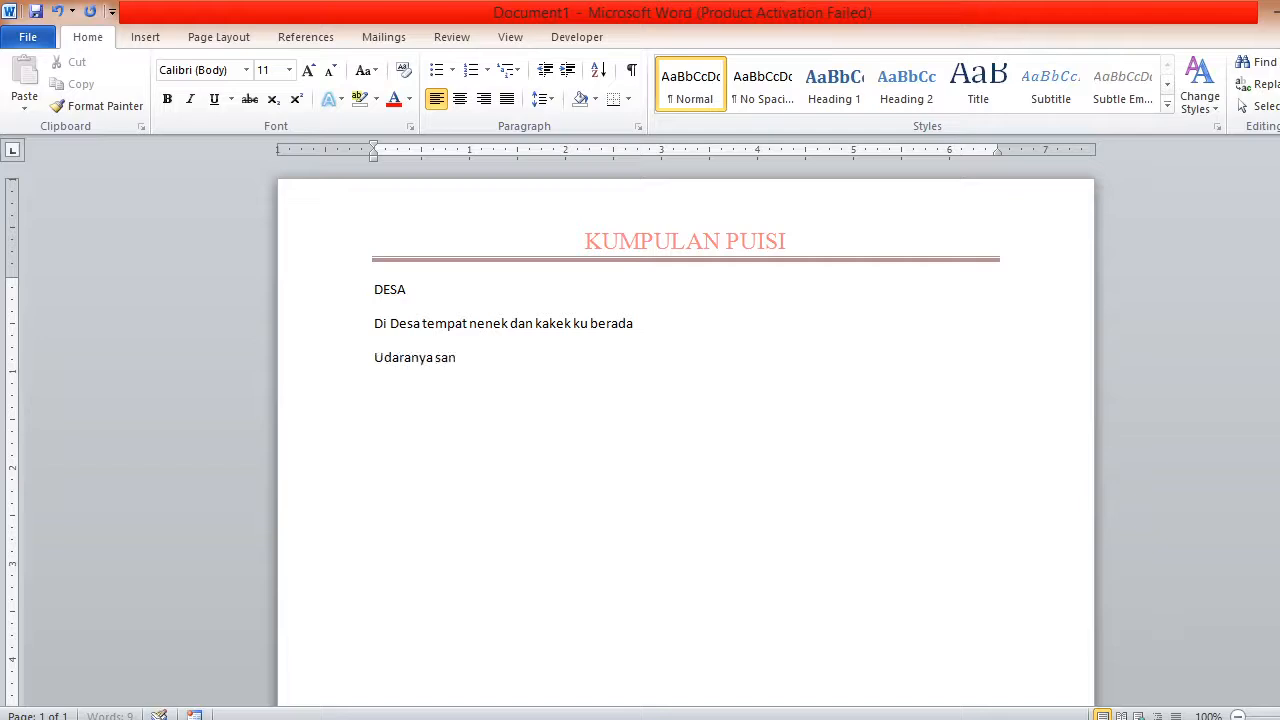
type(" seju")
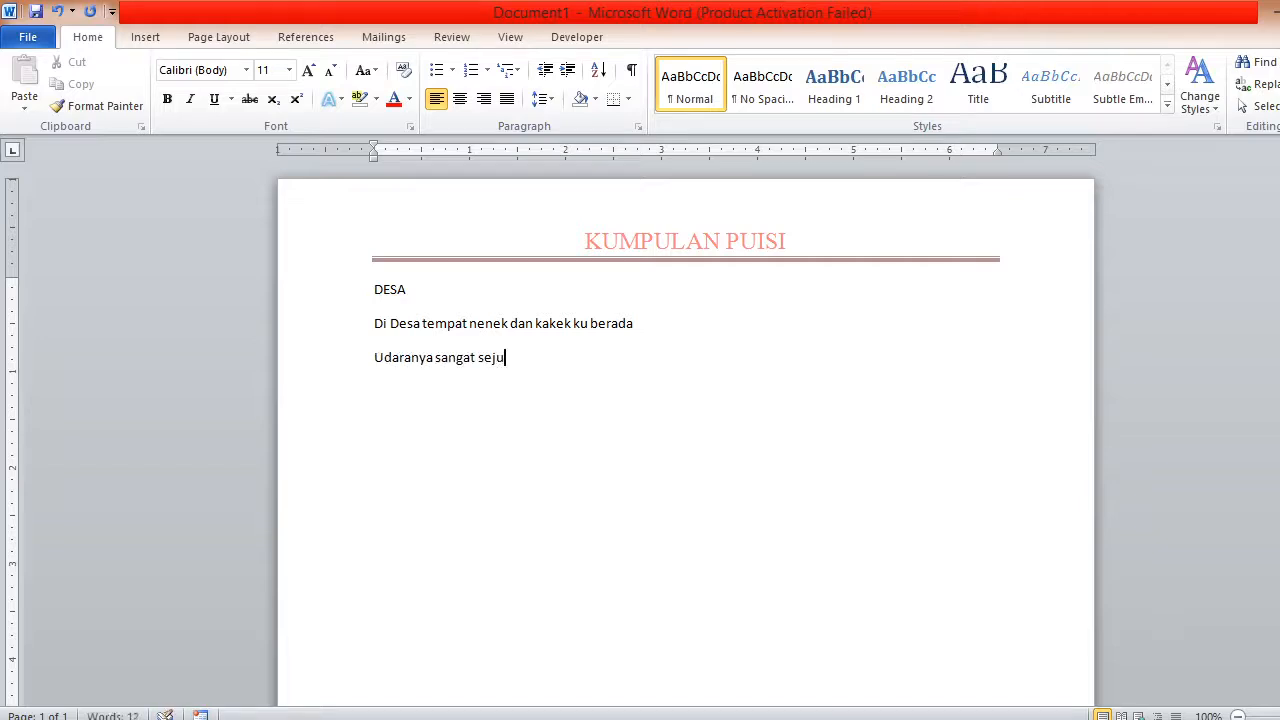
type("k dan asri")
Write the third poem line as a new paragraph, beginning with "Terdapat berbaga".
type("Terdapat")
type(" p")
key("BackSpace")
type("berbaga")
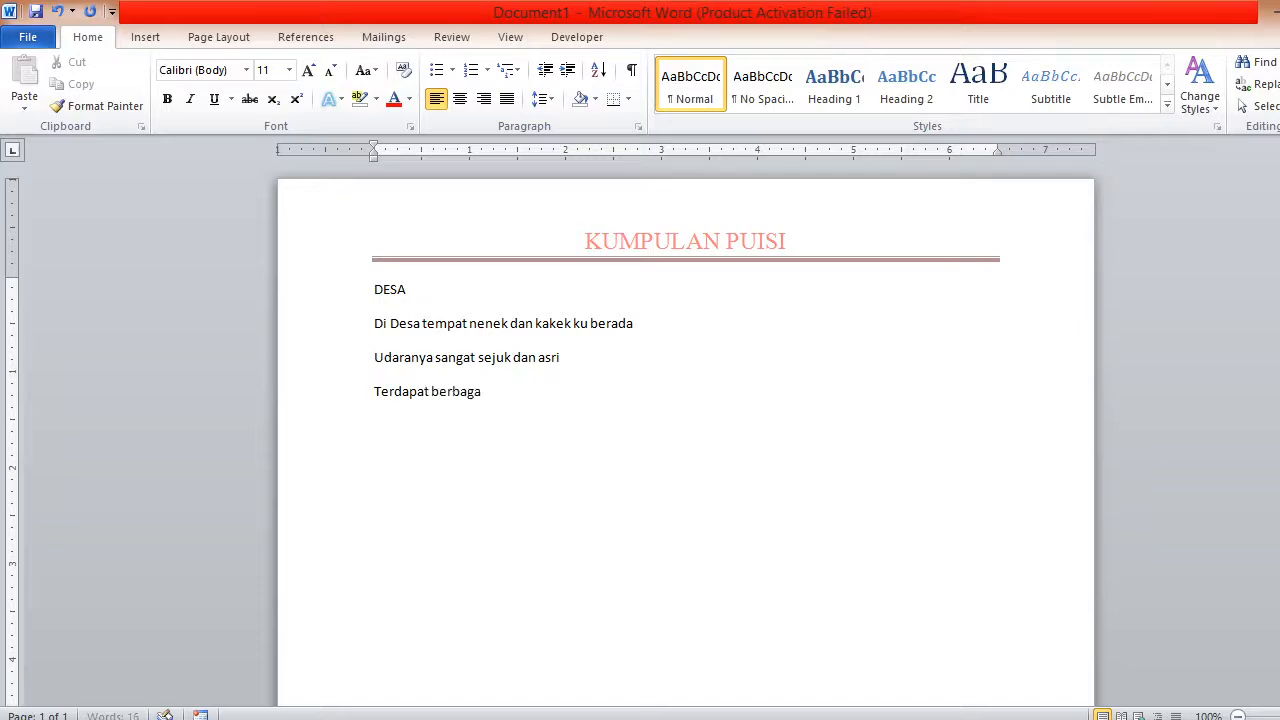